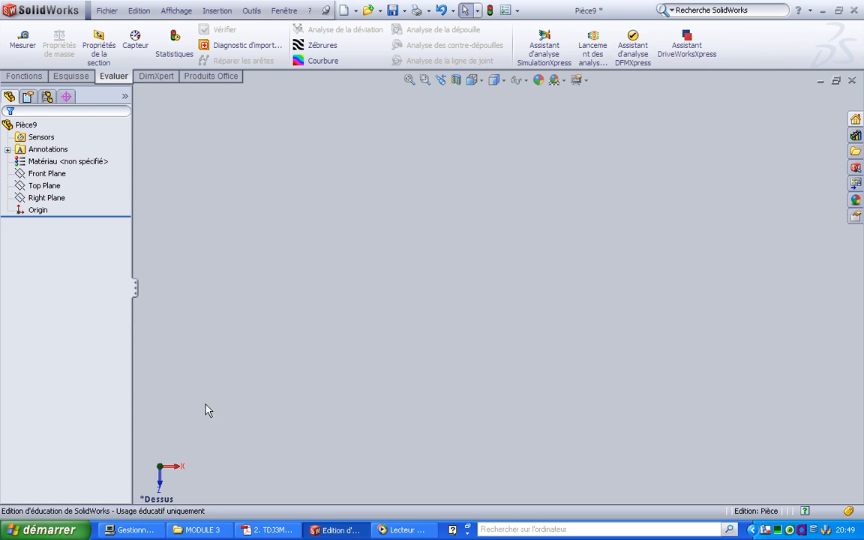
Step: Consult the Hinge Fixture drawing and sketch two concentric circles at the origin on the Top Plane, radii about 0.56 and 1.75 in
{"action": "left_click", "coordinate": [267, 530]}
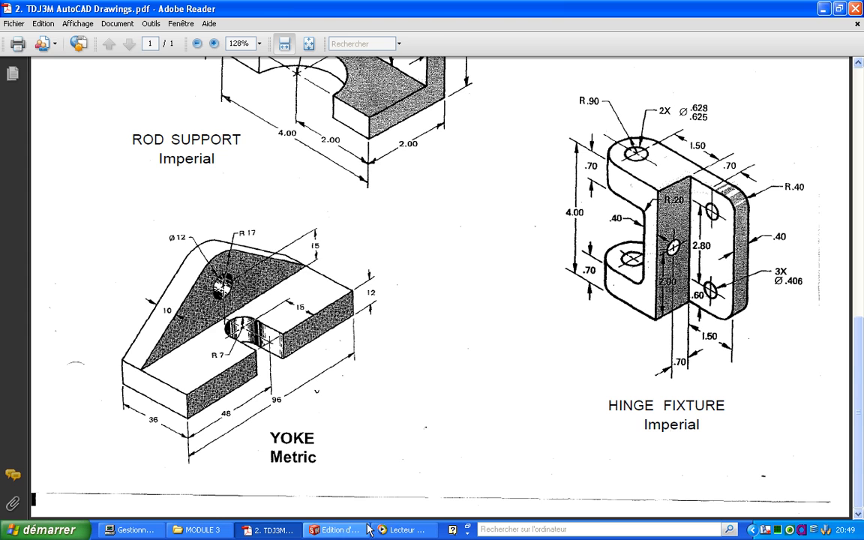
{"action": "left_click", "coordinate": [335, 529]}
{"action": "left_click", "coordinate": [43, 173]}
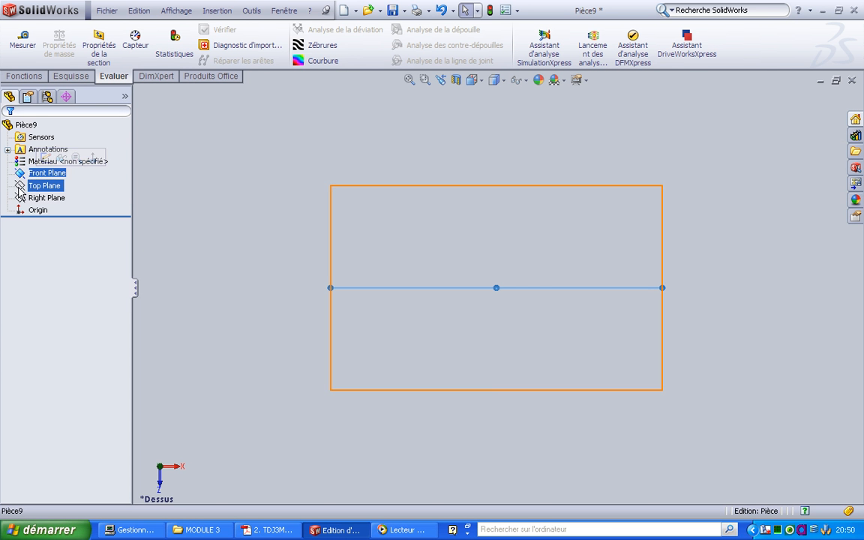
{"action": "left_click", "coordinate": [43, 185], "text": "ctrl"}
{"action": "left_click", "coordinate": [30, 168]}
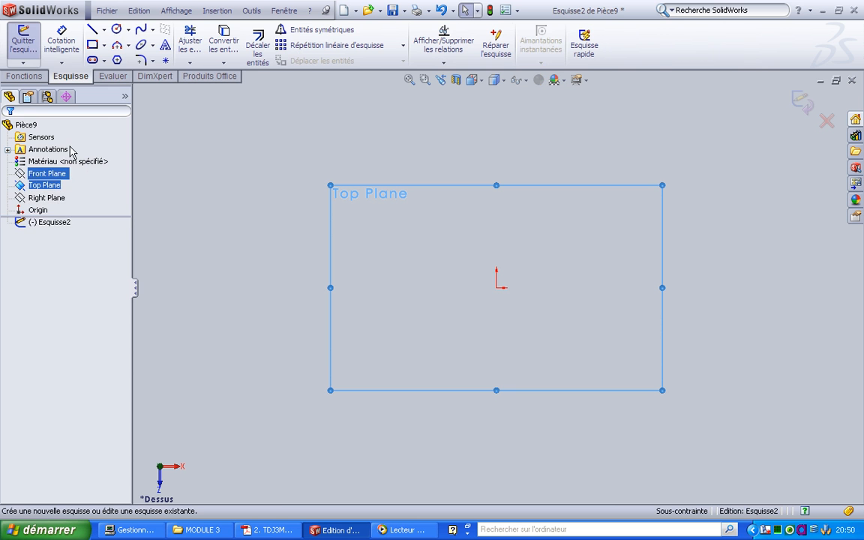
{"action": "left_click", "coordinate": [116, 29]}
{"action": "mouse_move", "coordinate": [497, 288]}
{"action": "left_mouse_down"}
{"action": "mouse_move", "coordinate": [524, 288]}
{"action": "mouse_move", "coordinate": [495, 286]}
{"action": "mouse_move", "coordinate": [425, 255]}
{"action": "left_mouse_up"}
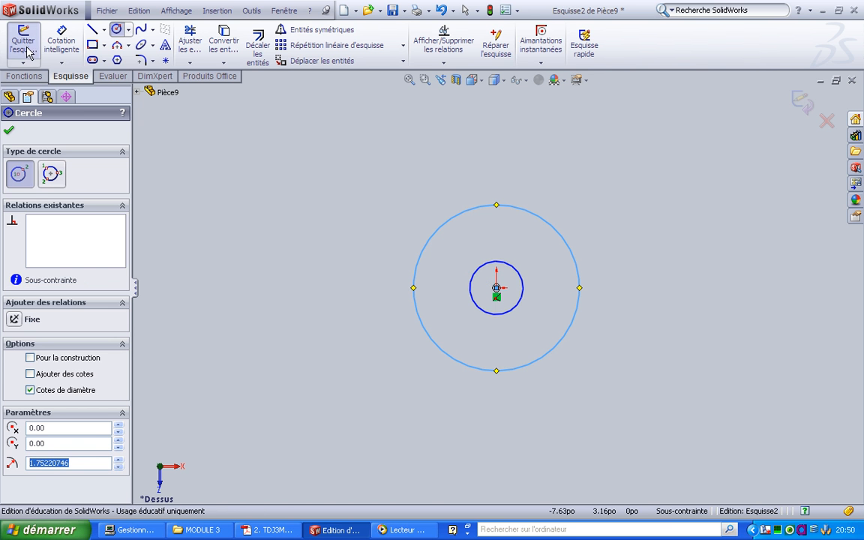
Step: Sketch a stepped line profile about 14.8 in long joining the outer circle's top and bottom points, and trim away the circle's inner half
{"action": "left_click", "coordinate": [92, 28]}
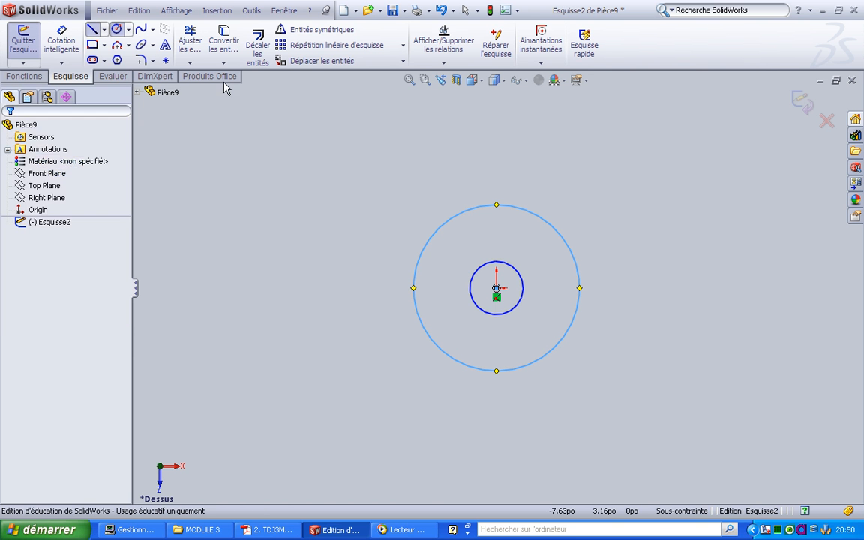
{"action": "left_click", "coordinate": [496, 205]}
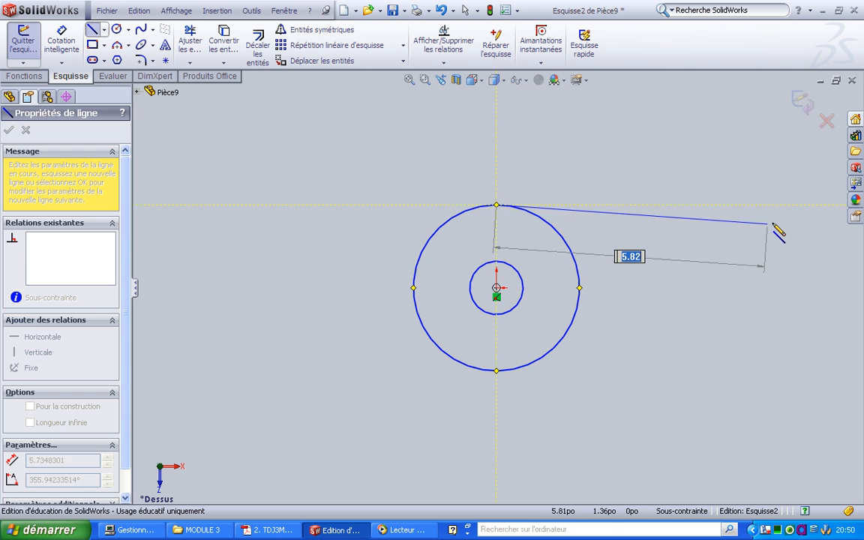
{"action": "scroll", "coordinate": [807, 238], "scroll_direction": "up", "scroll_amount": 5}
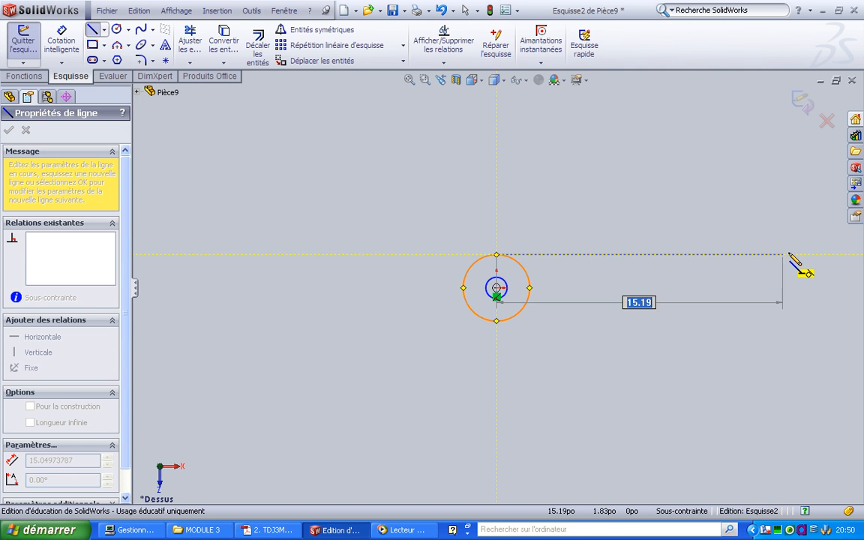
{"action": "left_click", "coordinate": [780, 256]}
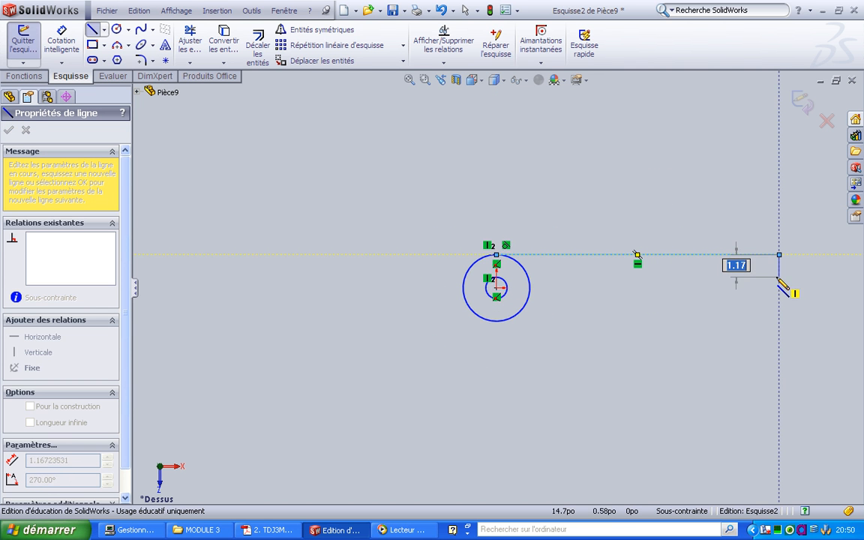
{"action": "left_click", "coordinate": [781, 277]}
{"action": "left_click", "coordinate": [589, 277]}
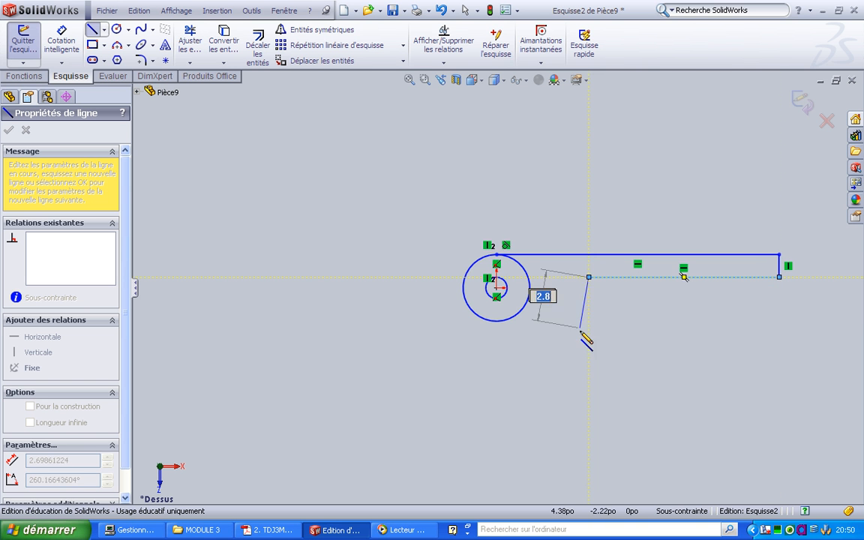
{"action": "left_click", "coordinate": [590, 322]}
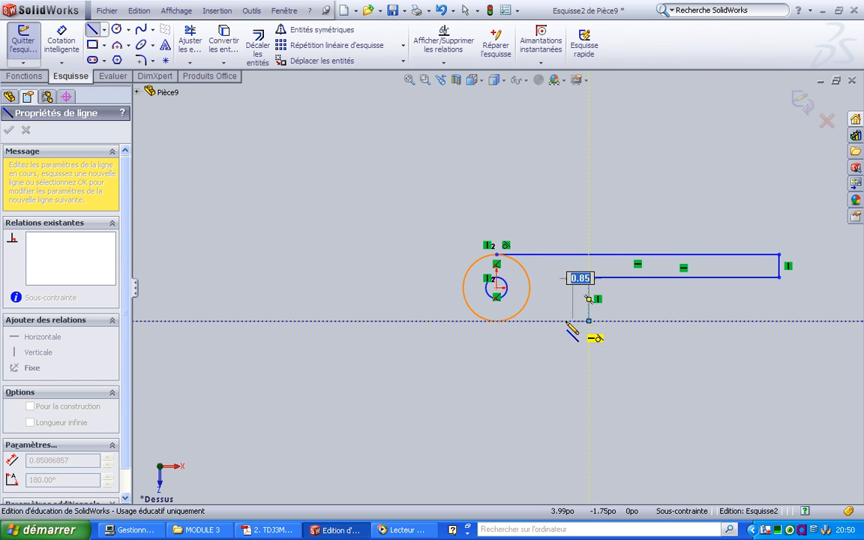
{"action": "double_click", "coordinate": [497, 322]}
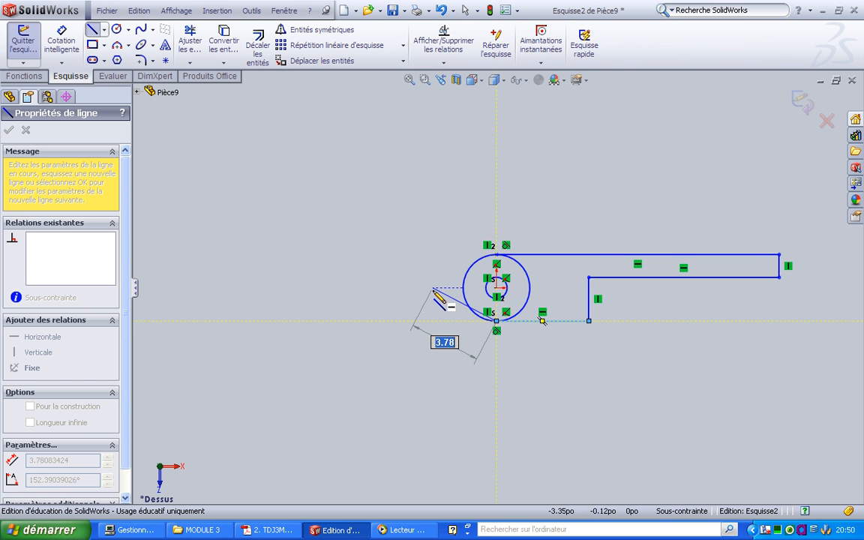
{"action": "key", "text": "Escape"}
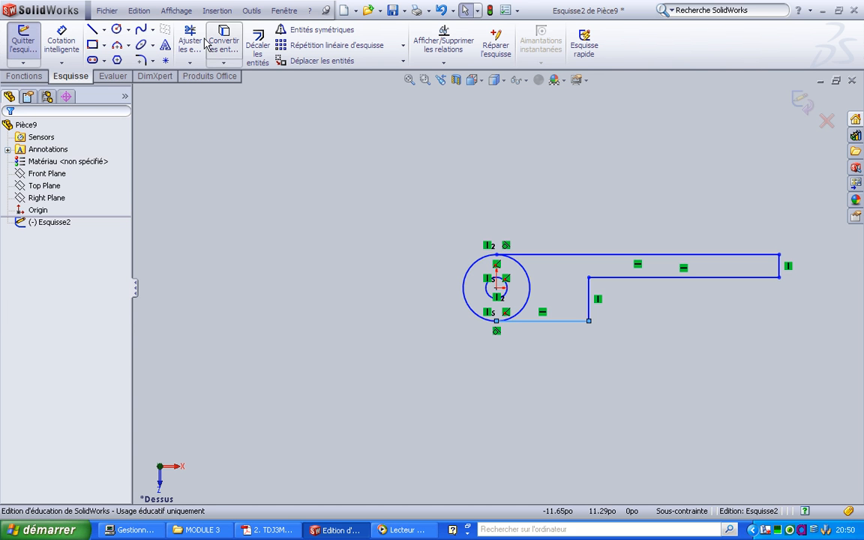
{"action": "left_click", "coordinate": [190, 41]}
{"action": "left_click", "coordinate": [531, 288]}
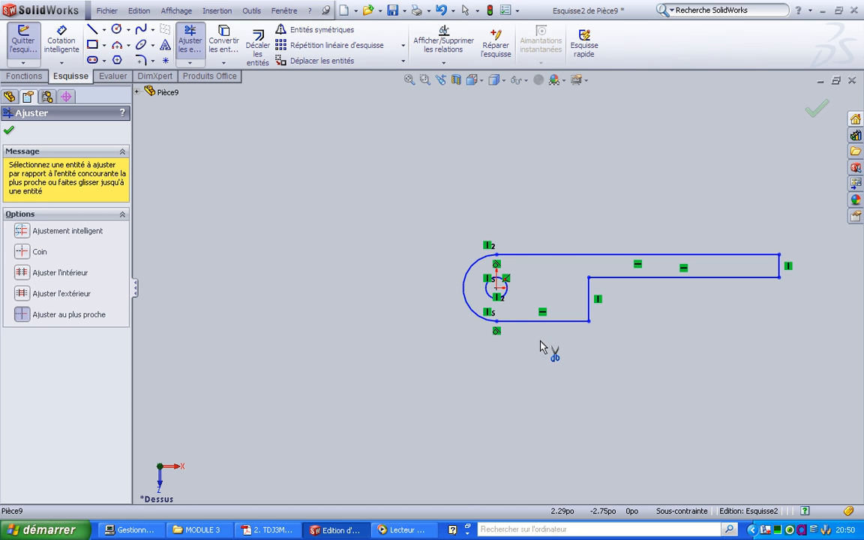
Step: Check the Hinge Fixture drawing and dimension the rounded end's arc with a 0.9 in radius
{"action": "left_click", "coordinate": [270, 530]}
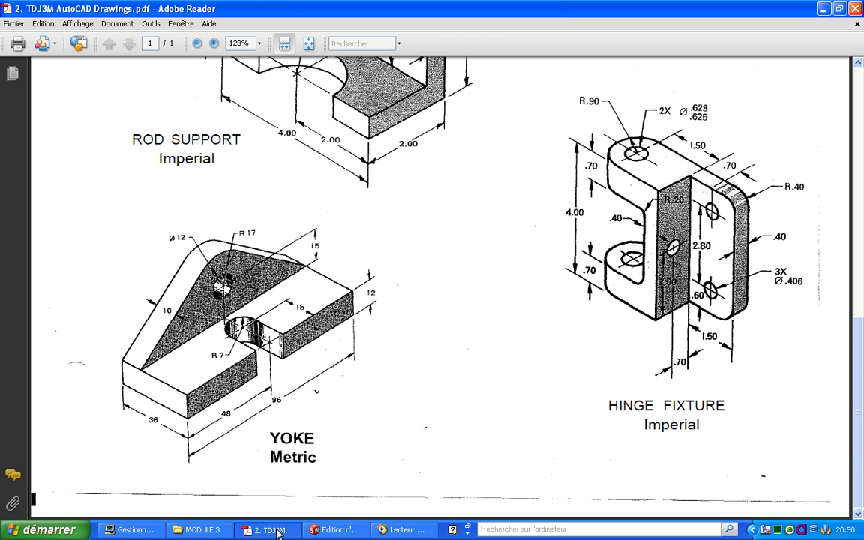
{"action": "left_click", "coordinate": [330, 531]}
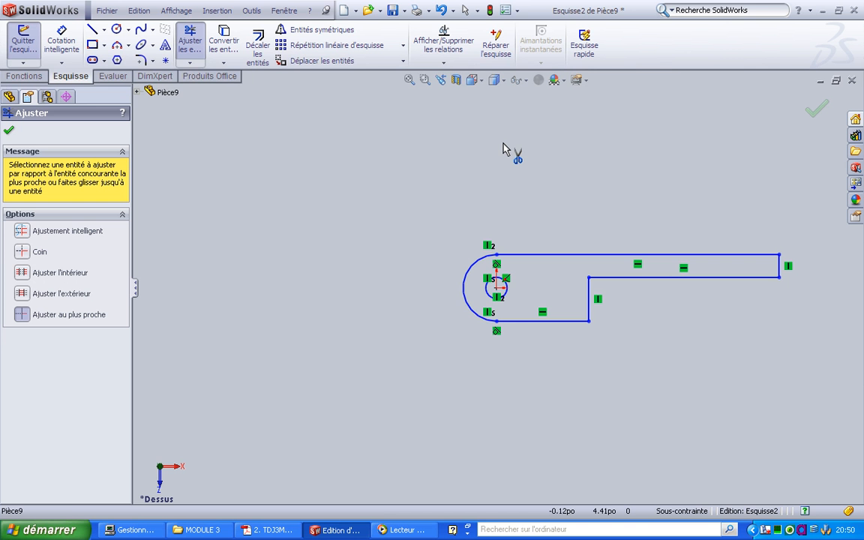
{"action": "left_click", "coordinate": [60, 36]}
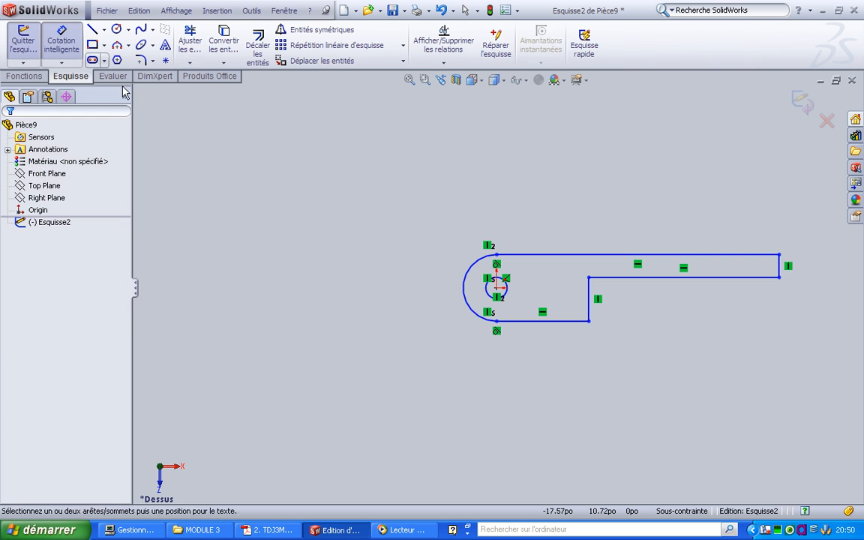
{"action": "left_click", "coordinate": [468, 274]}
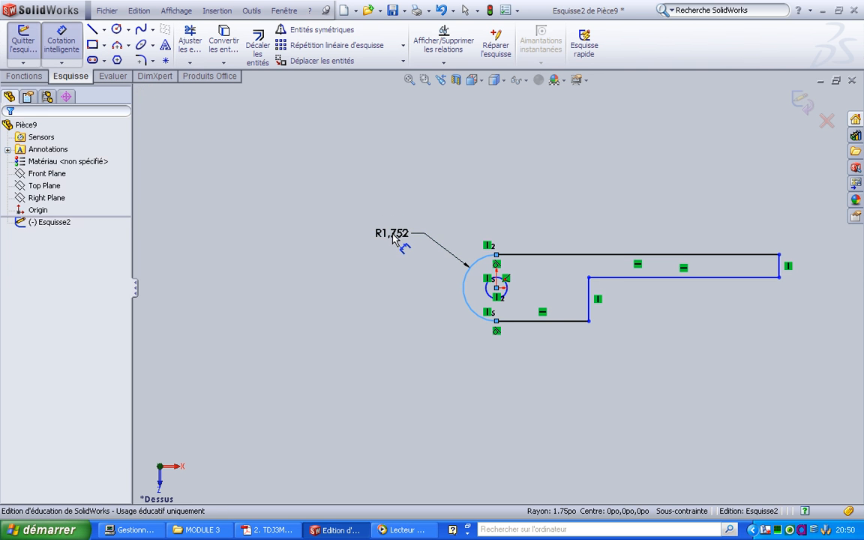
{"action": "left_click", "coordinate": [402, 244]}
{"action": "type", "text": ".9"}
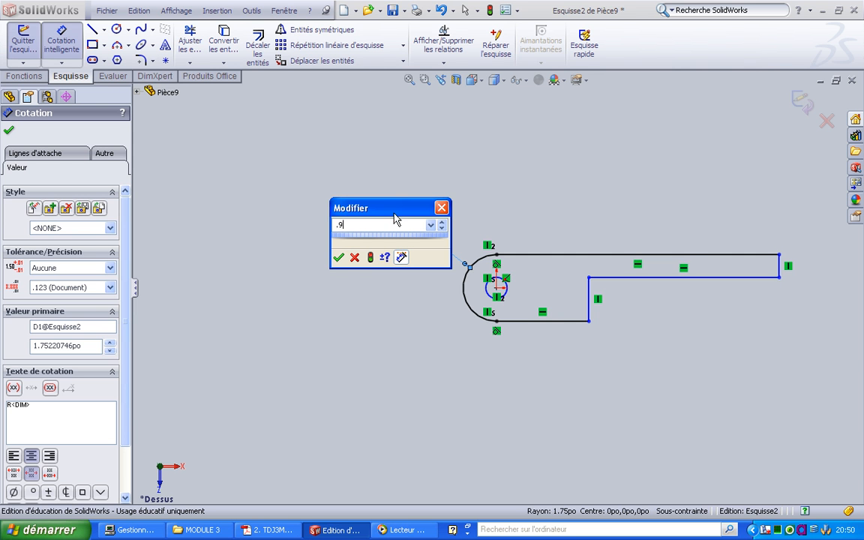
{"action": "left_click", "coordinate": [339, 259]}
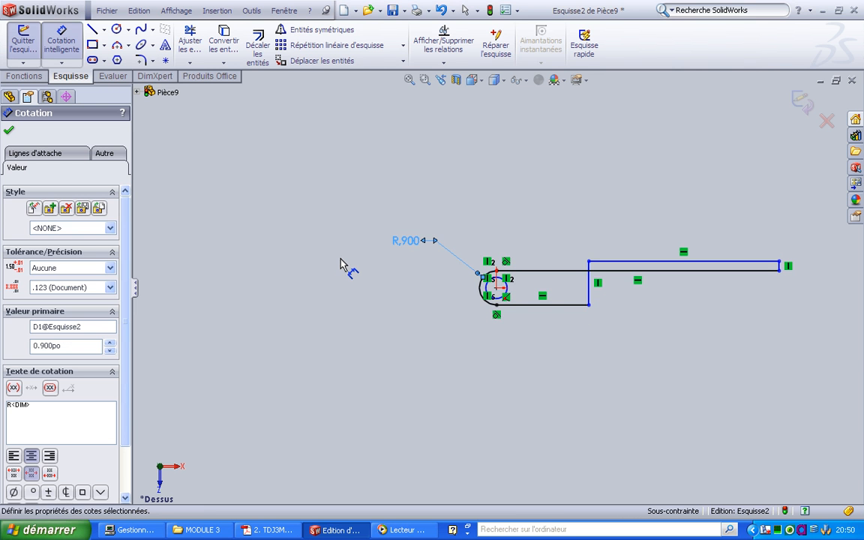
Step: Move the long arm's lower horizontal line to about 0.85 in below the profile's upper edge
{"action": "scroll", "coordinate": [499, 271], "scroll_direction": "up", "scroll_amount": 3}
{"action": "scroll", "coordinate": [555, 293], "scroll_direction": "down", "scroll_amount": 8}
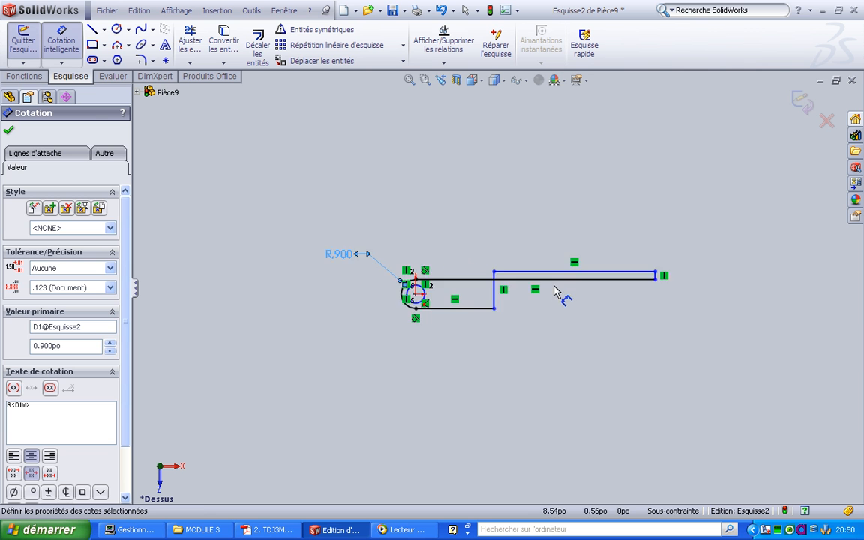
{"action": "scroll", "coordinate": [492, 291], "scroll_direction": "up", "scroll_amount": 3}
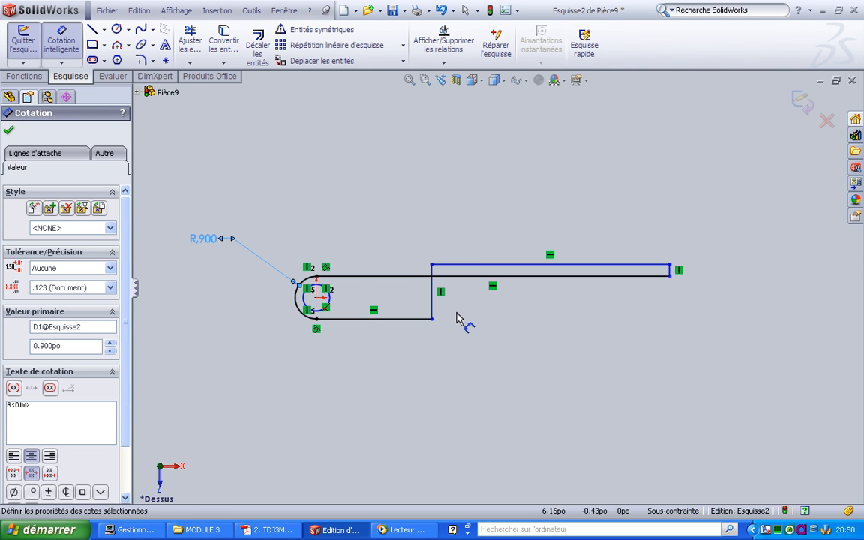
{"action": "left_click", "coordinate": [482, 265]}
{"action": "key", "text": "Escape"}
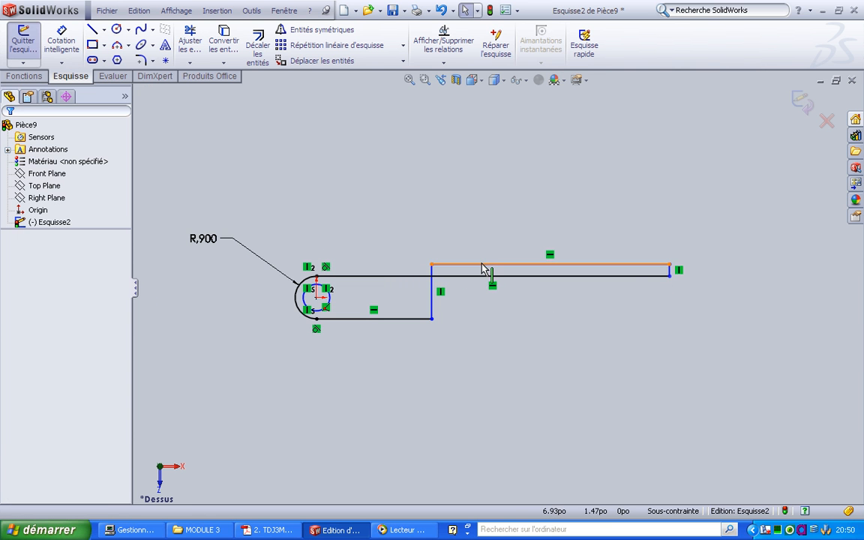
{"action": "left_click_drag", "start_coordinate": [484, 267], "coordinate": [484, 297]}
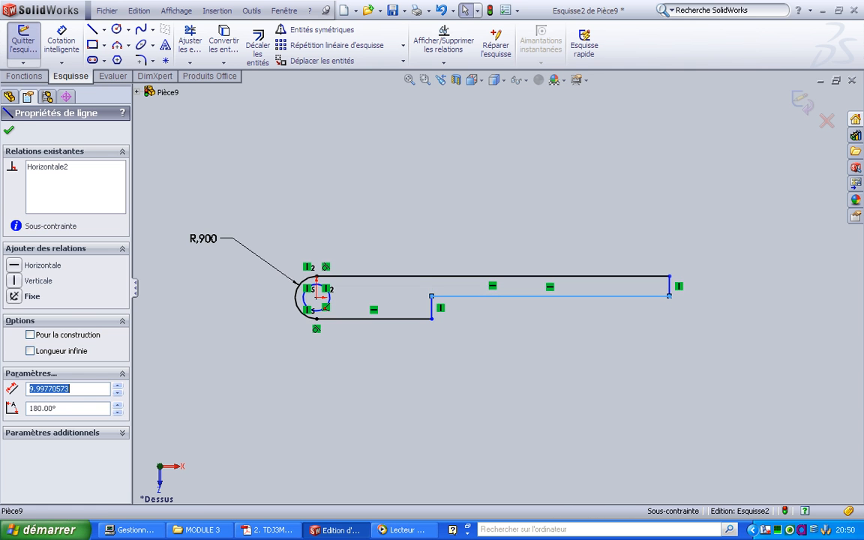
Step: Dimension the inner circle with a 0.625 in diameter
{"action": "left_click", "coordinate": [62, 41]}
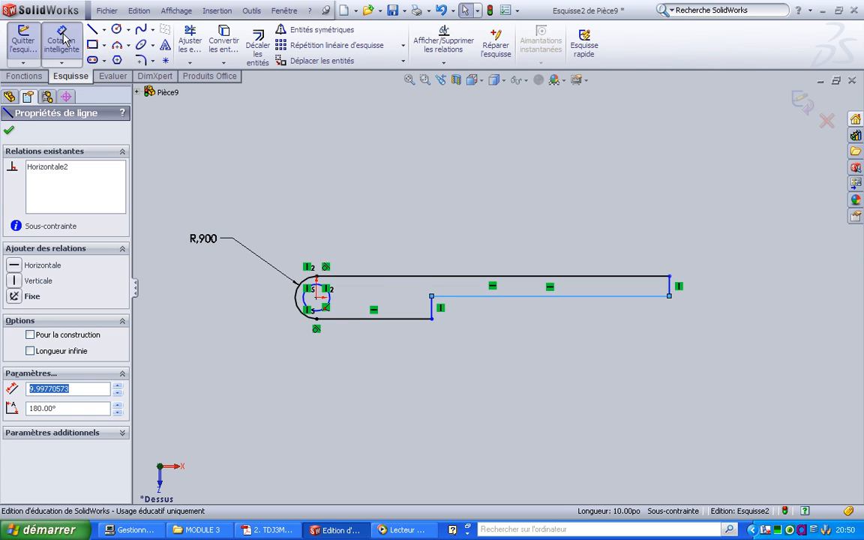
{"action": "left_click", "coordinate": [304, 294]}
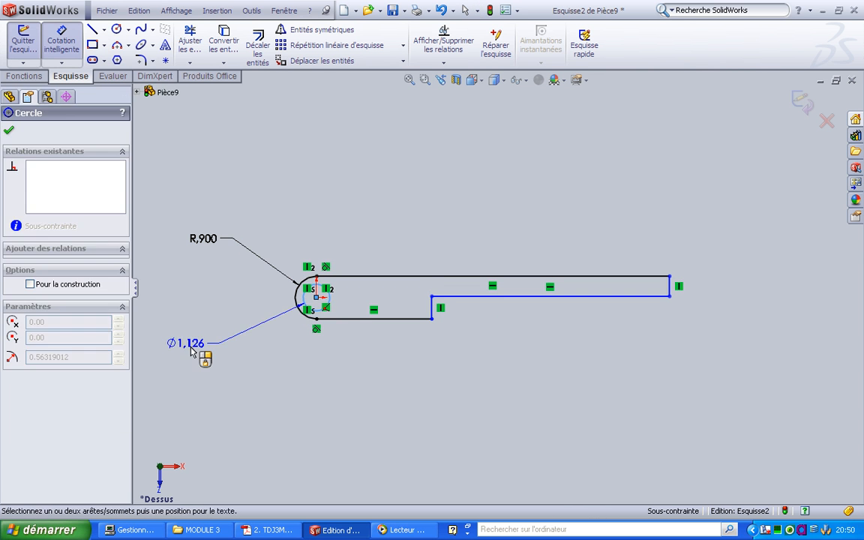
{"action": "left_click", "coordinate": [196, 352]}
{"action": "type", "text": ".625"}
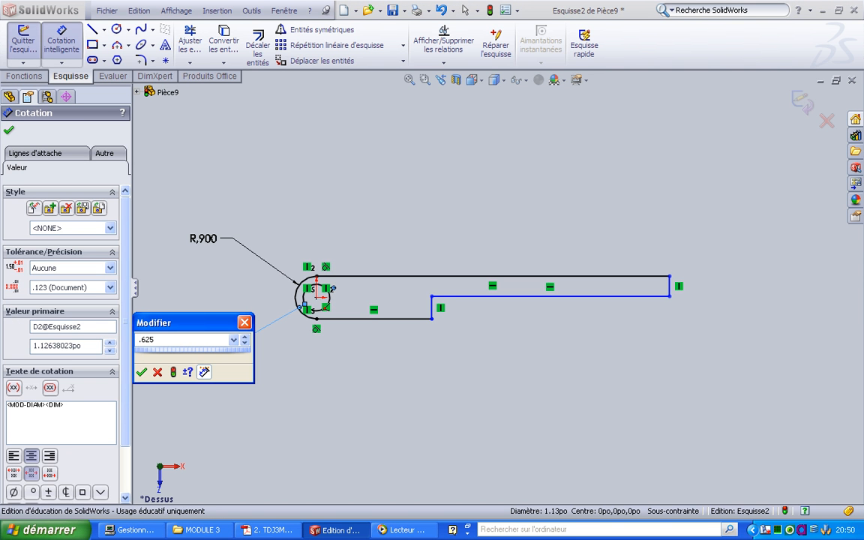
{"action": "key", "text": "Return"}
Step: Dimension the horizontal distance from the circle centre to the step's vertical line as 1.5 in
{"action": "scroll", "coordinate": [380, 328], "scroll_direction": "down", "scroll_amount": 5}
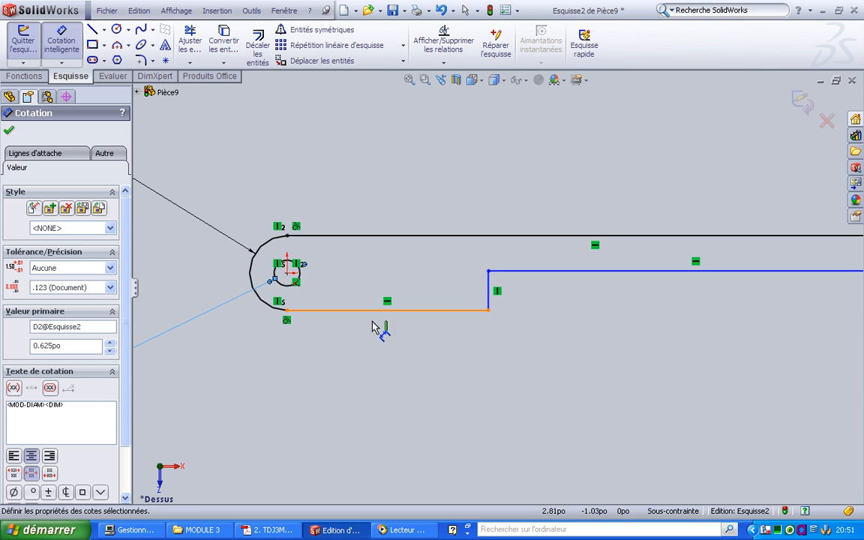
{"action": "left_click", "coordinate": [288, 272]}
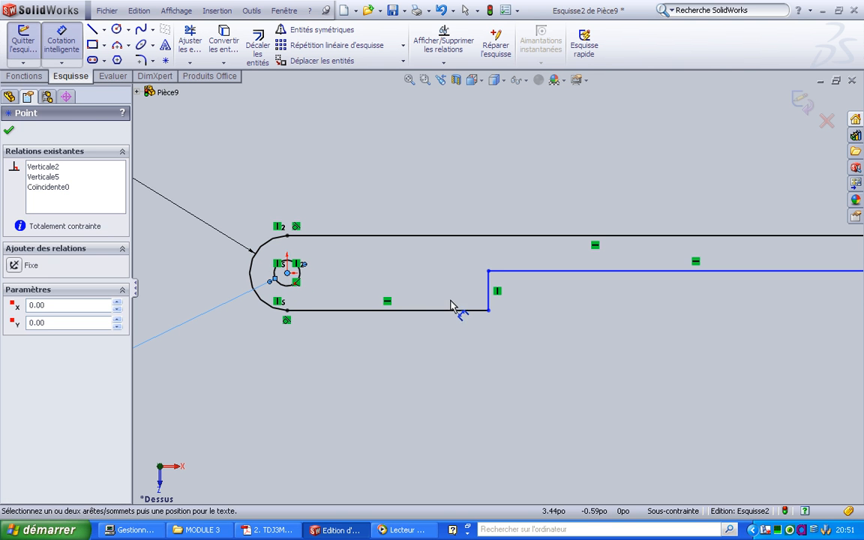
{"action": "left_click", "coordinate": [492, 302]}
{"action": "left_click", "coordinate": [367, 148]}
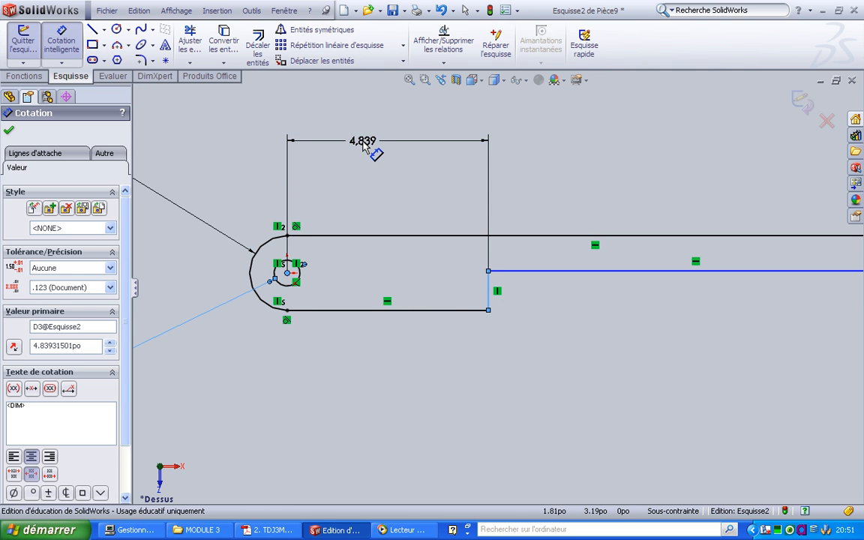
{"action": "type", "text": "1.5"}
{"action": "key", "text": "Return"}
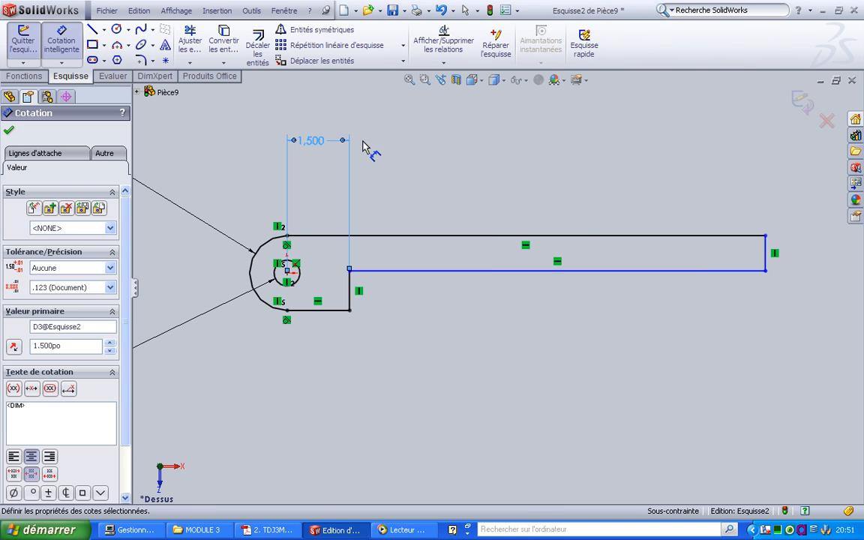
Step: Dimension the short vertical line at the arm's free end to set the arm thickness to 0.4 in
{"action": "left_click", "coordinate": [766, 253]}
{"action": "left_click", "coordinate": [817, 259]}
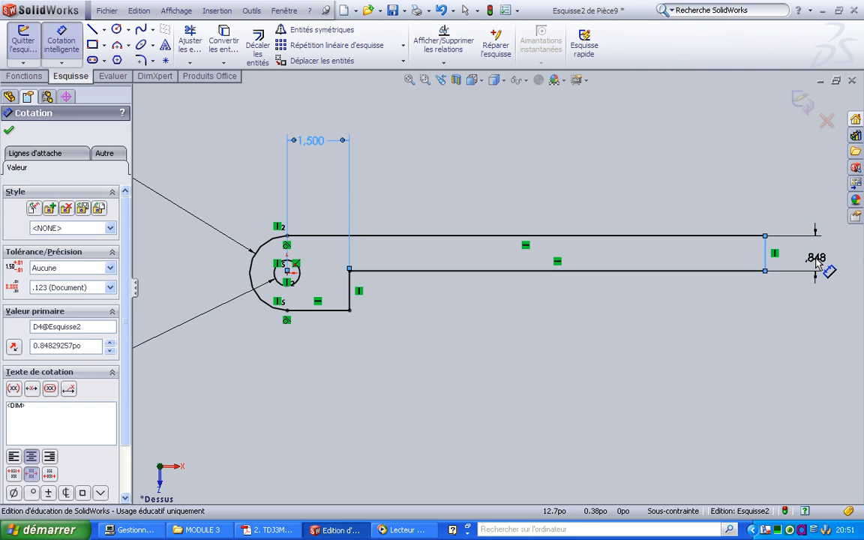
{"action": "type", "text": ".4"}
{"action": "key", "text": "Return"}
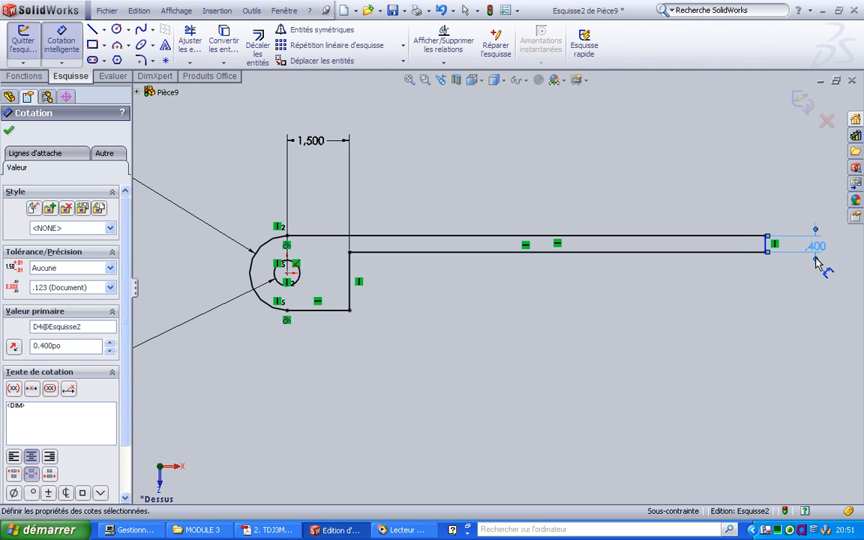
Step: Dimension the horizontal distance from the step's vertical line to the arm's free end as 1.5 in, consulting the PDF drawing
{"action": "left_click", "coordinate": [352, 276]}
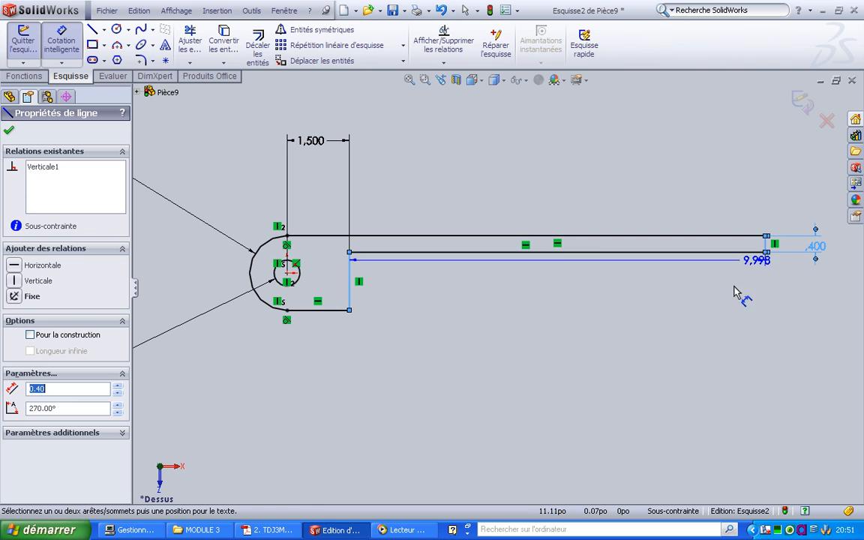
{"action": "left_click", "coordinate": [609, 297]}
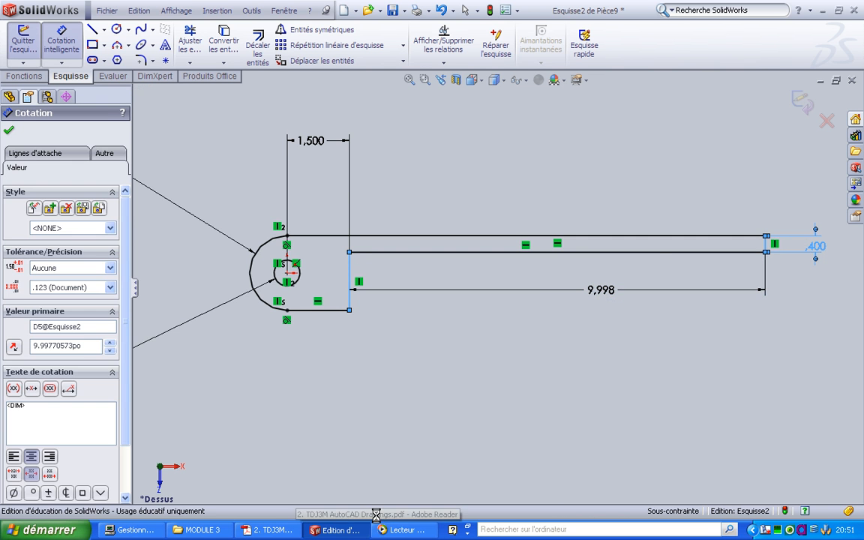
{"action": "left_click", "coordinate": [271, 530]}
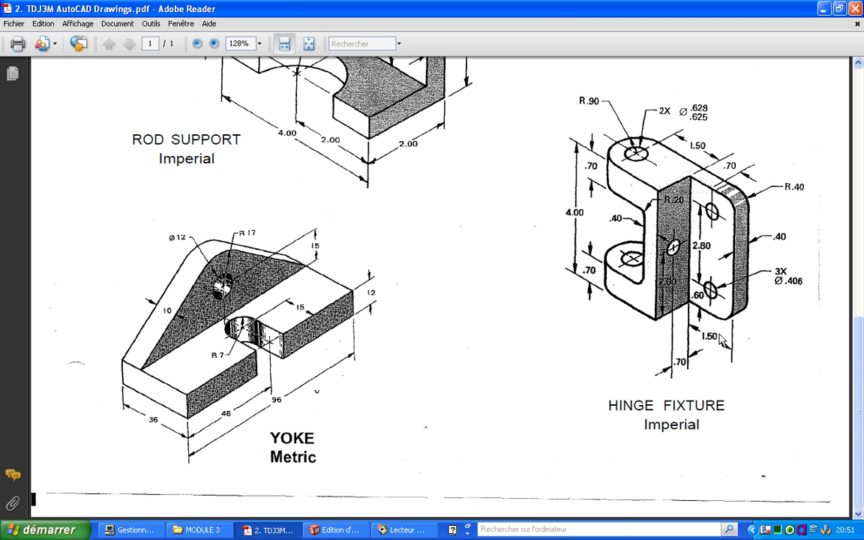
{"action": "left_click", "coordinate": [336, 529]}
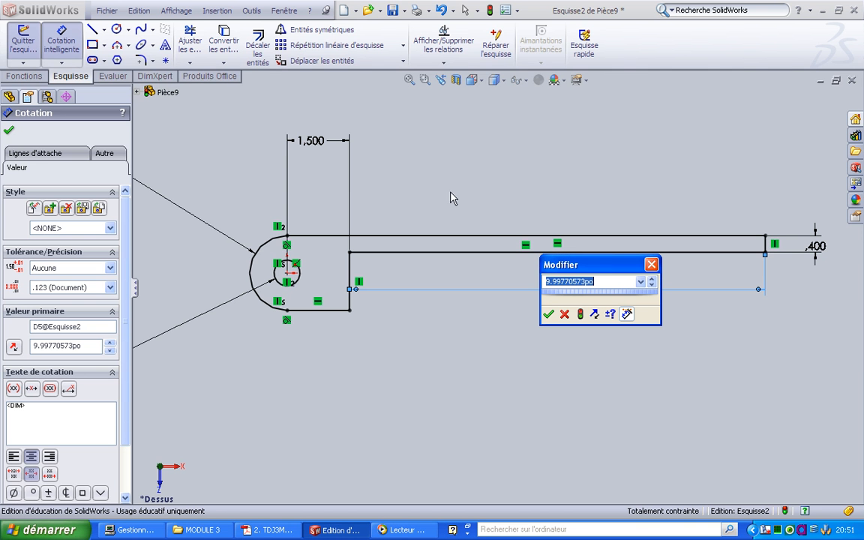
{"action": "type", "text": "1.5"}
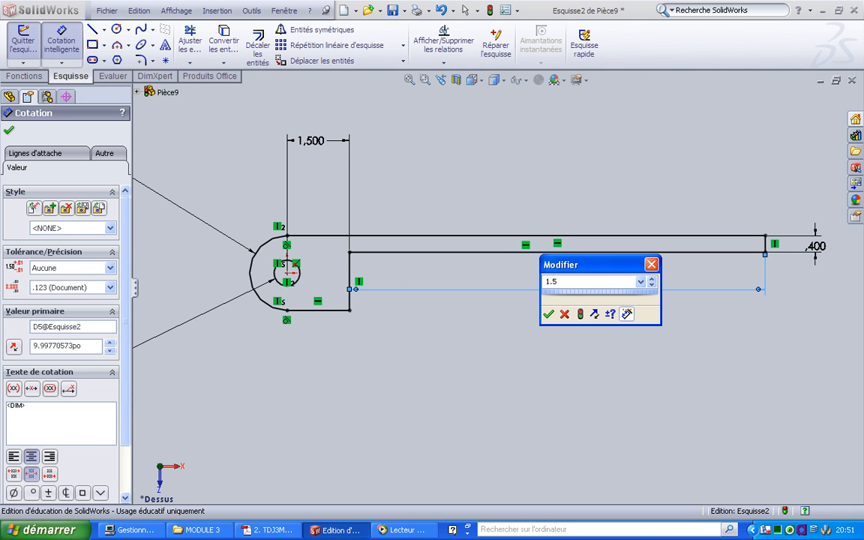
{"action": "key", "text": "Return"}
{"action": "scroll", "coordinate": [263, 277], "scroll_direction": "up", "scroll_amount": 5}
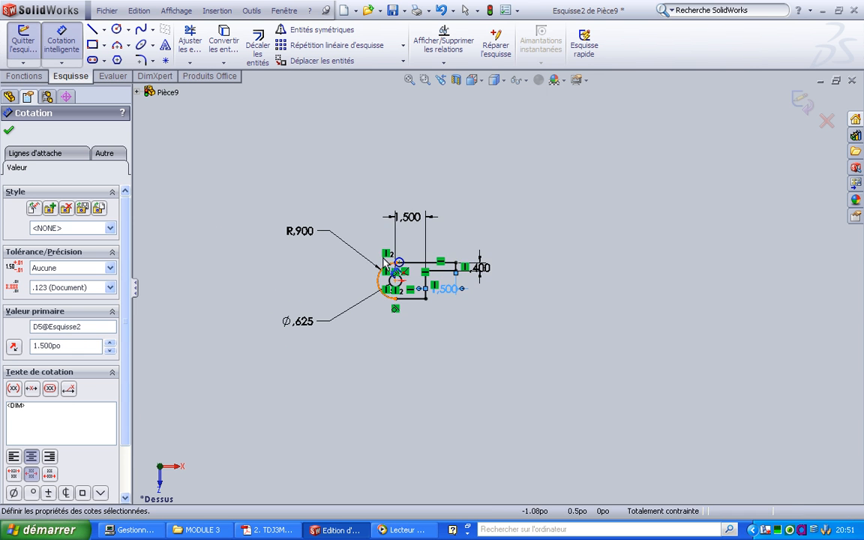
{"action": "scroll", "coordinate": [421, 285], "scroll_direction": "down", "scroll_amount": 5}
{"action": "scroll", "coordinate": [378, 316], "scroll_direction": "down", "scroll_amount": 3}
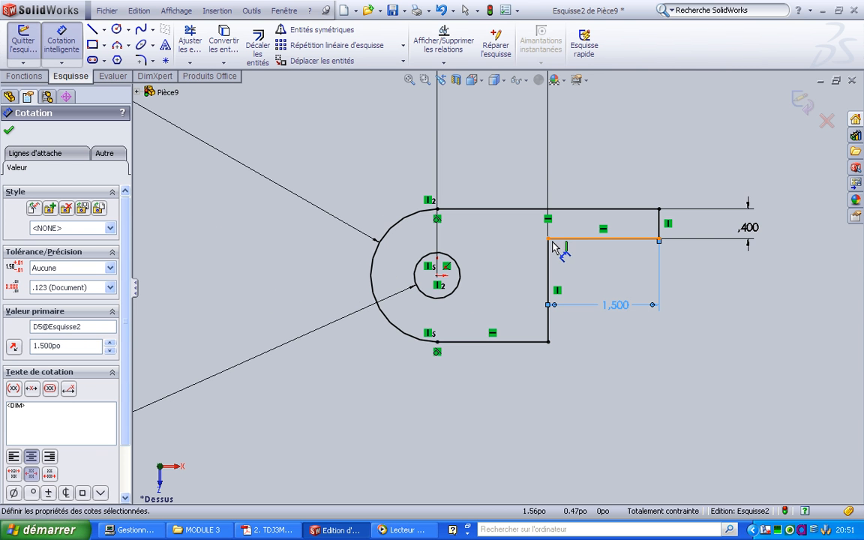
{"action": "scroll", "coordinate": [596, 318], "scroll_direction": "up", "scroll_amount": 1}
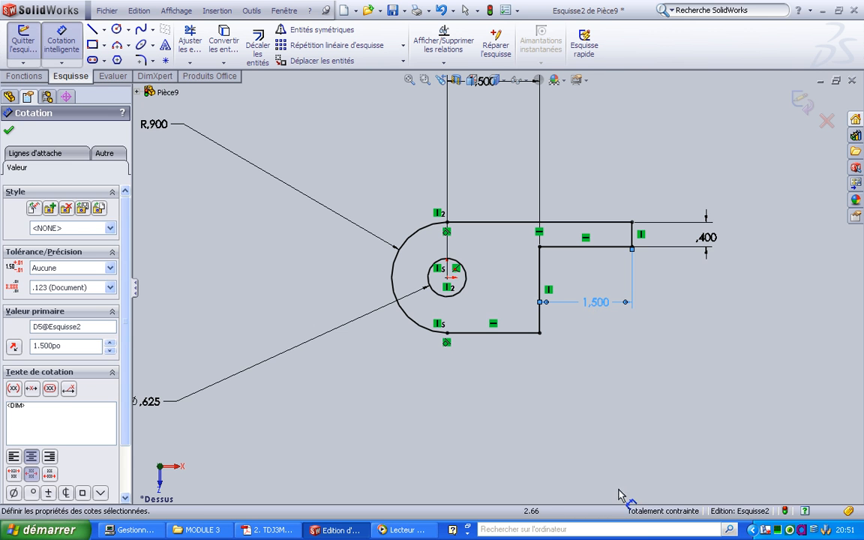
{"action": "key", "text": "Escape"}
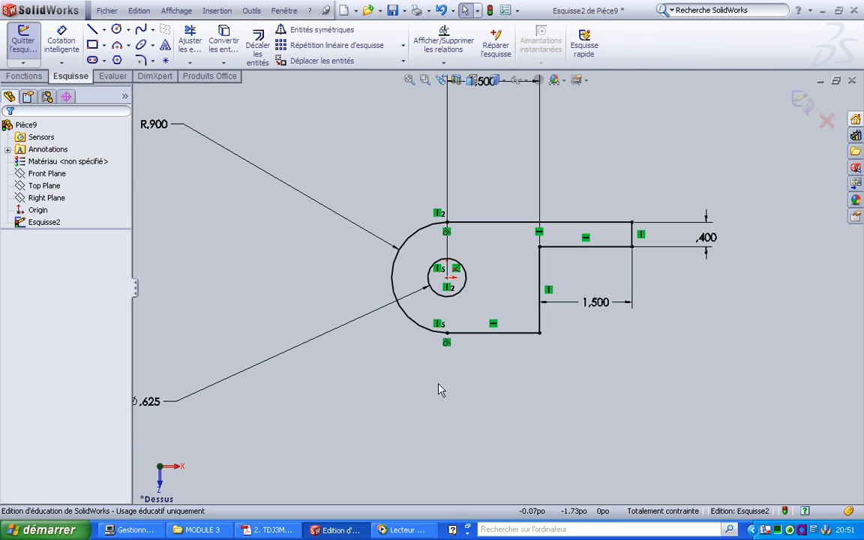
Step: Check the height in the Hinge Fixture PDF drawing and extrude the base profile 4 in as a blind extrusion
{"action": "left_click", "coordinate": [268, 530]}
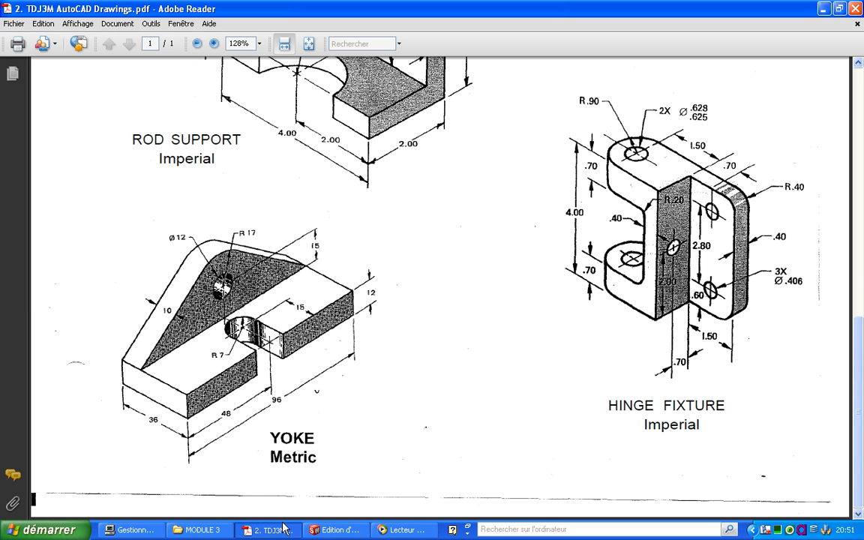
{"action": "left_click", "coordinate": [335, 530]}
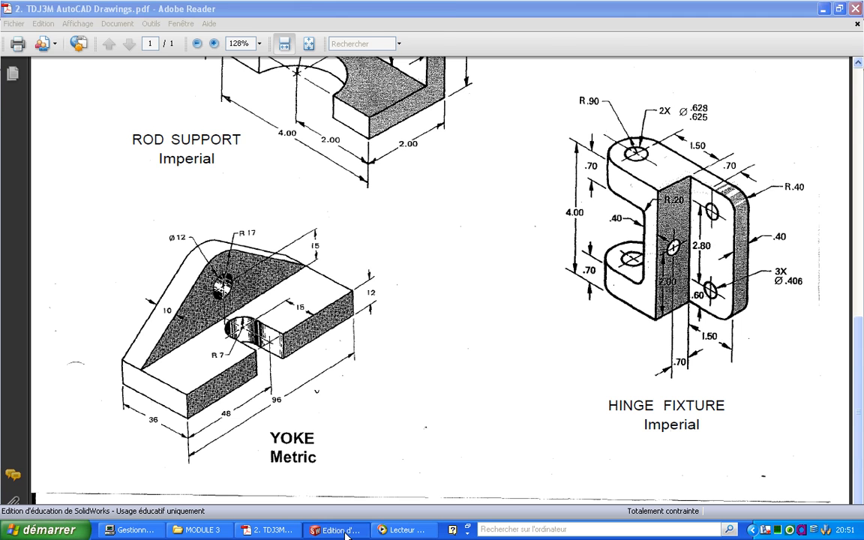
{"action": "left_click", "coordinate": [38, 73]}
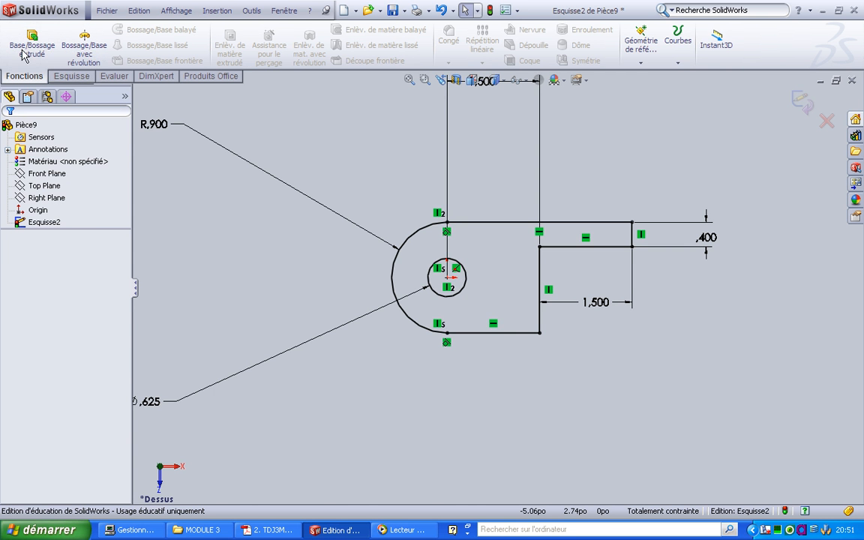
{"action": "left_click", "coordinate": [30, 41]}
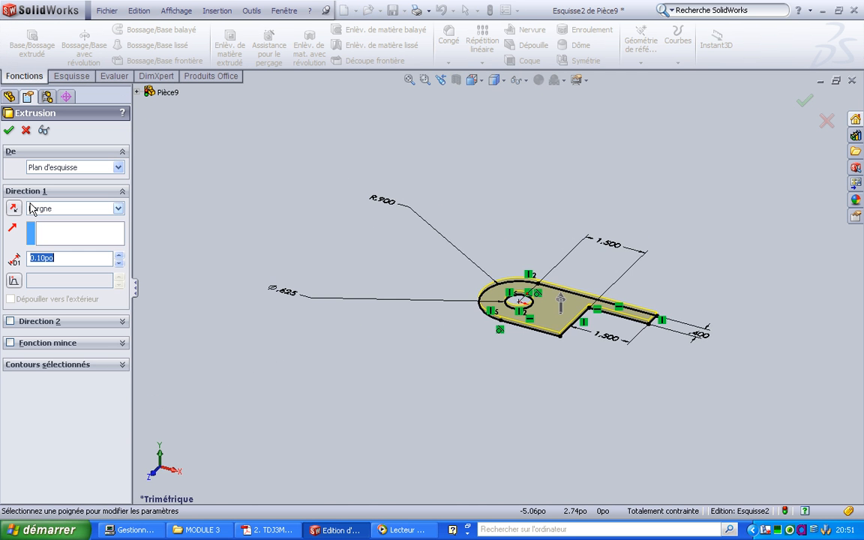
{"action": "type", "text": "4"}
{"action": "key", "text": "Return"}
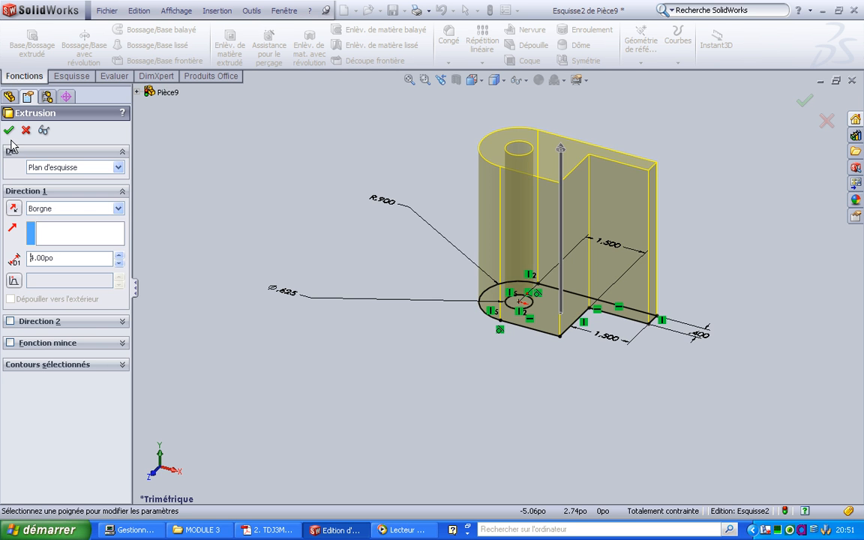
Step: Sketch a rectangle about 1.9 by 3.2 in on the block's flat front face, starting on the rounded end's outer edge
{"action": "middle_click_drag", "start_coordinate": [291, 180], "coordinate": [338, 240]}
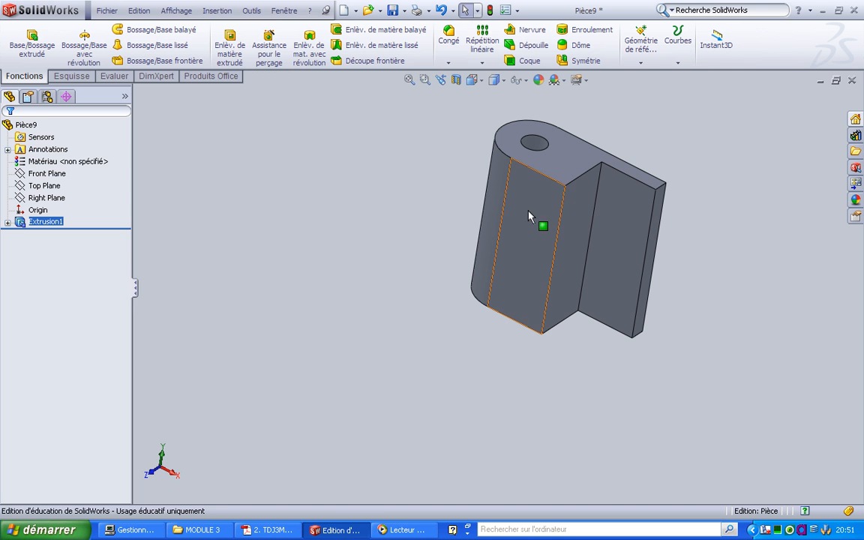
{"action": "left_click", "coordinate": [523, 233]}
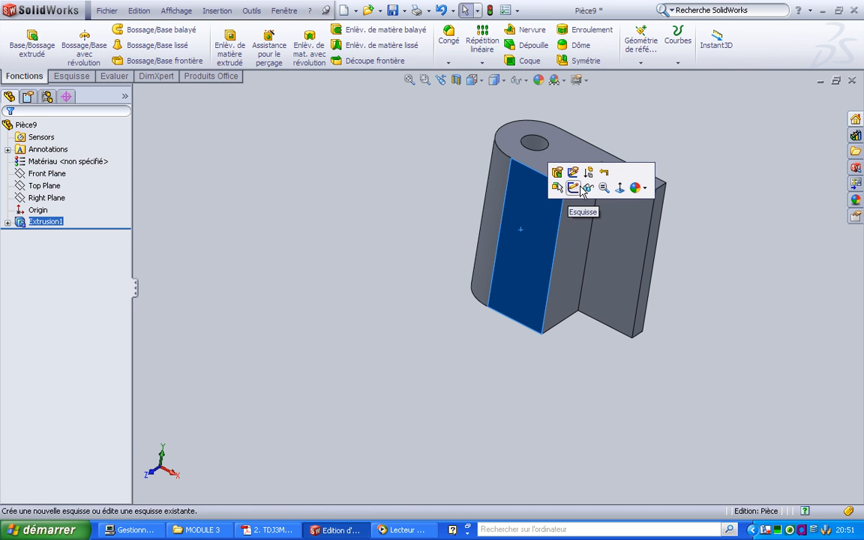
{"action": "left_click", "coordinate": [620, 188]}
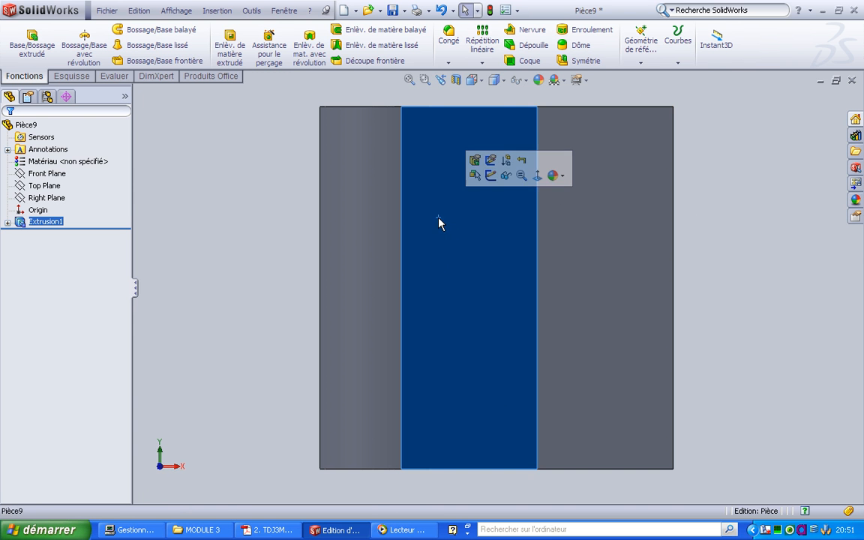
{"action": "left_click", "coordinate": [491, 173]}
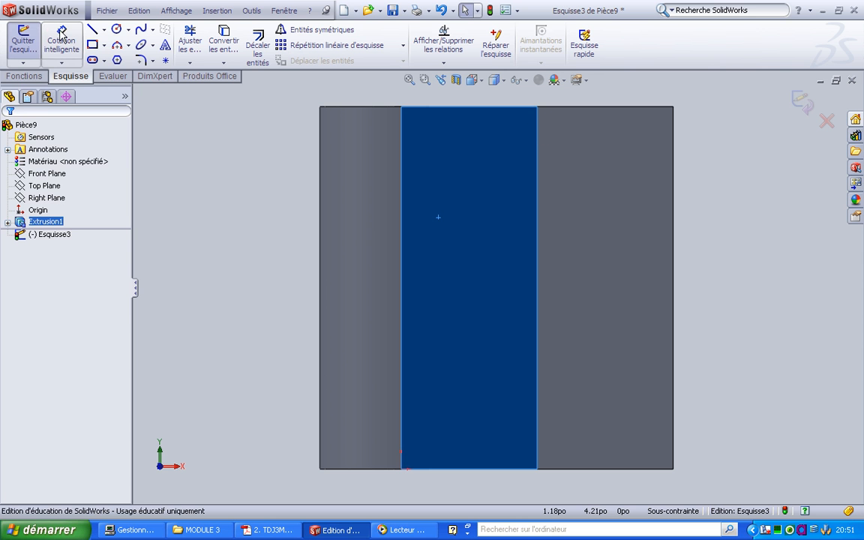
{"action": "left_click", "coordinate": [321, 144]}
{"action": "left_click", "coordinate": [370, 236]}
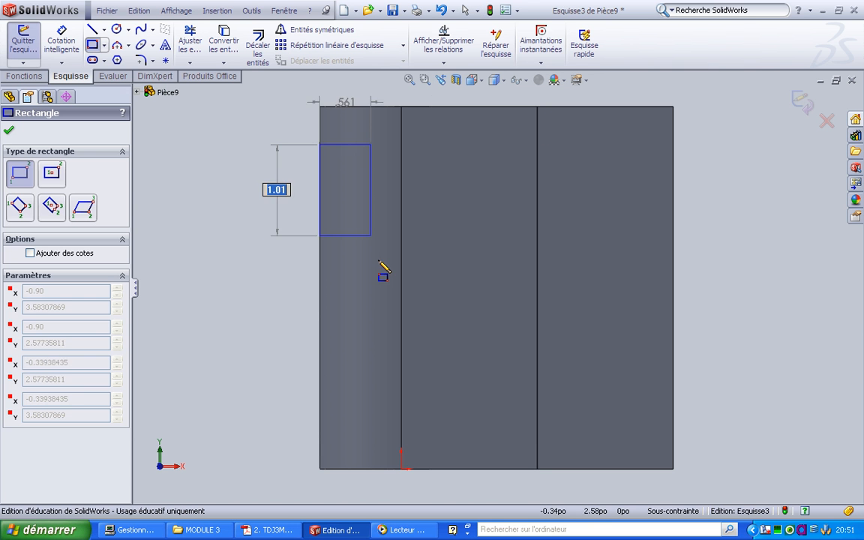
{"action": "left_click", "coordinate": [495, 433]}
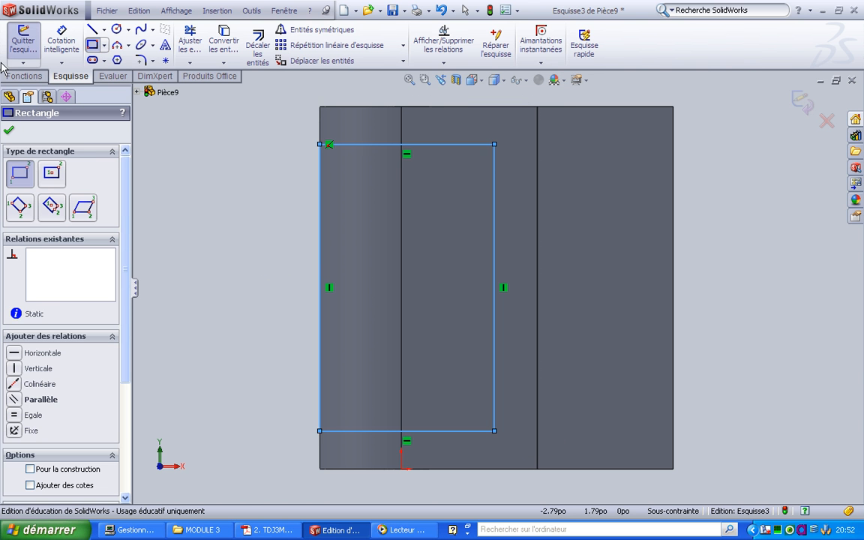
Step: Dimension the gap between the rectangle's upper corner and the part's top edge as 0.7 in
{"action": "left_click", "coordinate": [62, 45]}
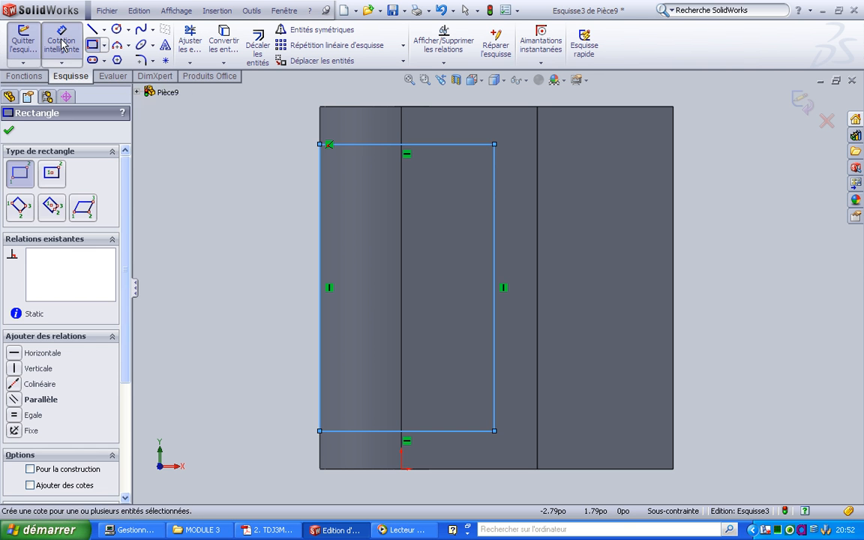
{"action": "left_click", "coordinate": [321, 144]}
{"action": "left_click", "coordinate": [320, 107]}
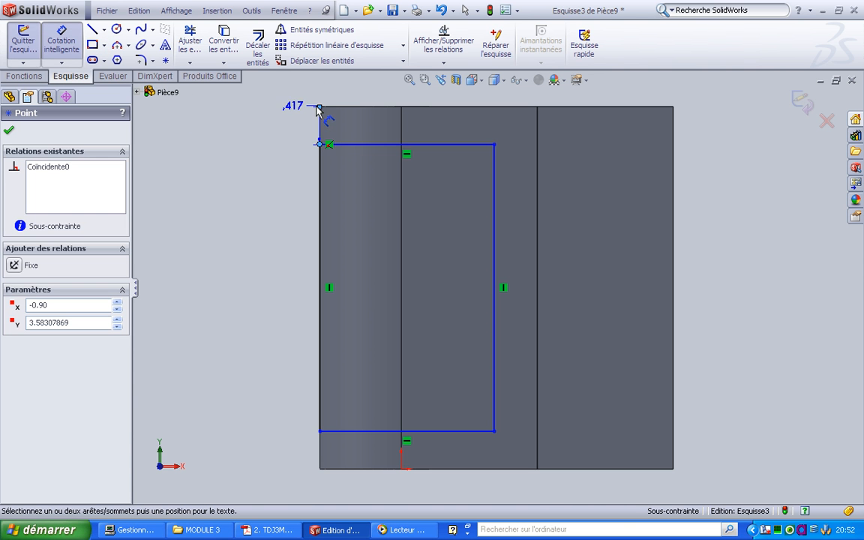
{"action": "left_click", "coordinate": [246, 126]}
{"action": "type", "text": ".7"}
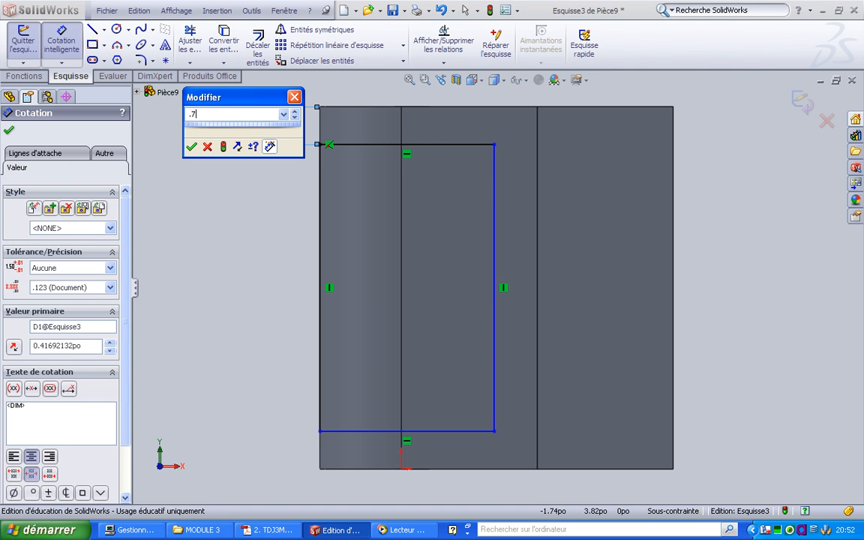
{"action": "key", "text": "Return"}
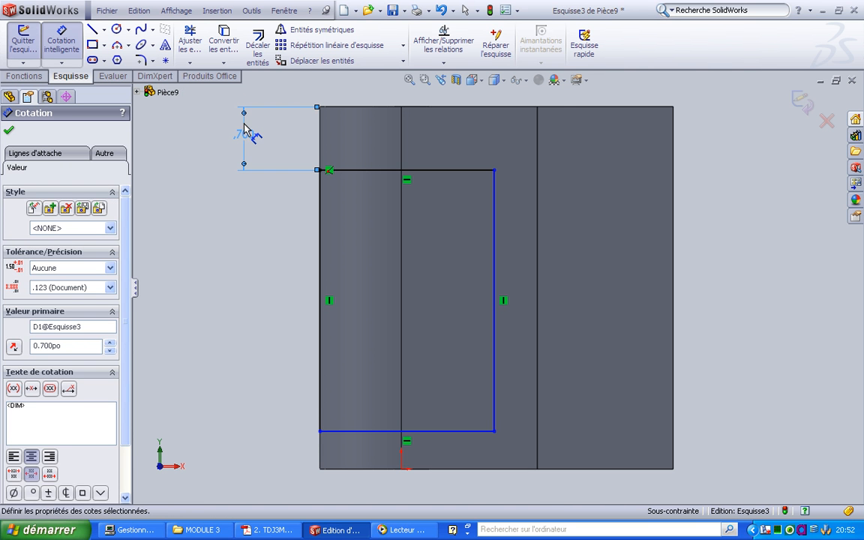
Step: Dimension the gap between the rectangle's lower corner and the part's bottom edge as 0.7 in
{"action": "left_click", "coordinate": [320, 432]}
{"action": "left_click", "coordinate": [319, 469]}
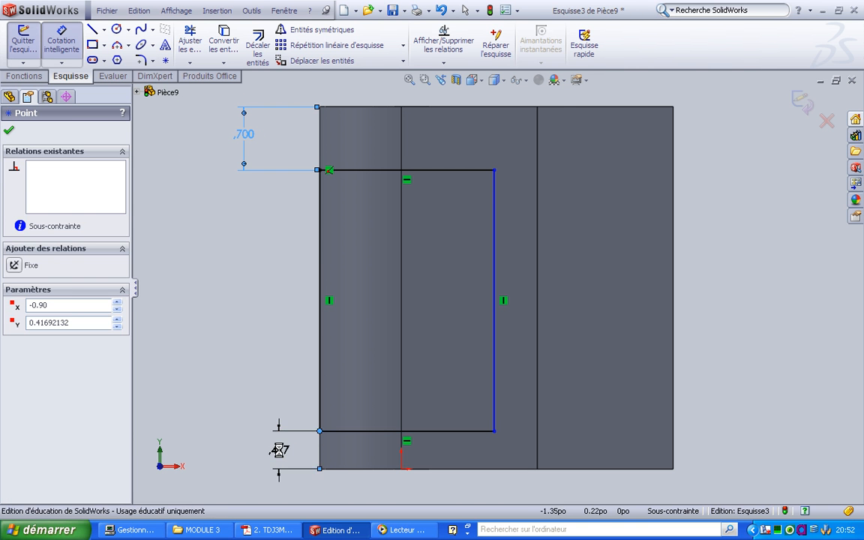
{"action": "left_click", "coordinate": [279, 452]}
{"action": "type", "text": "."}
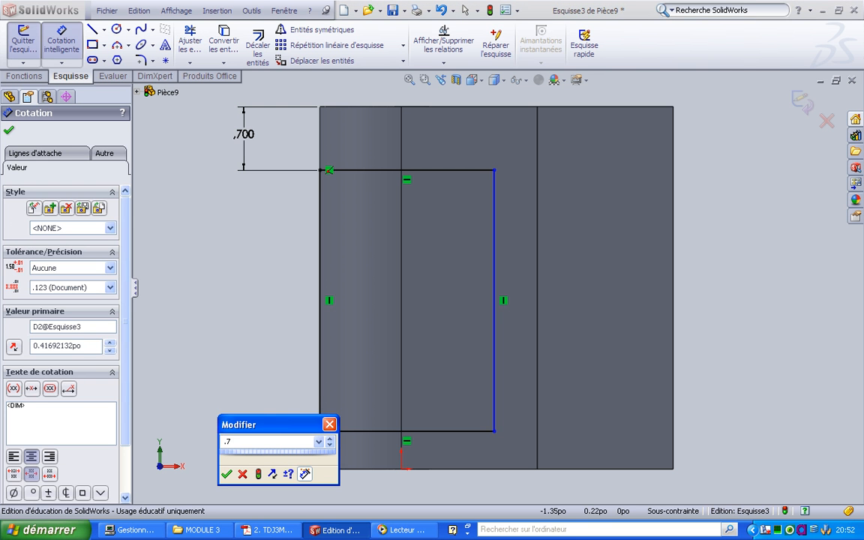
{"action": "type", "text": "7"}
{"action": "key", "text": "Return"}
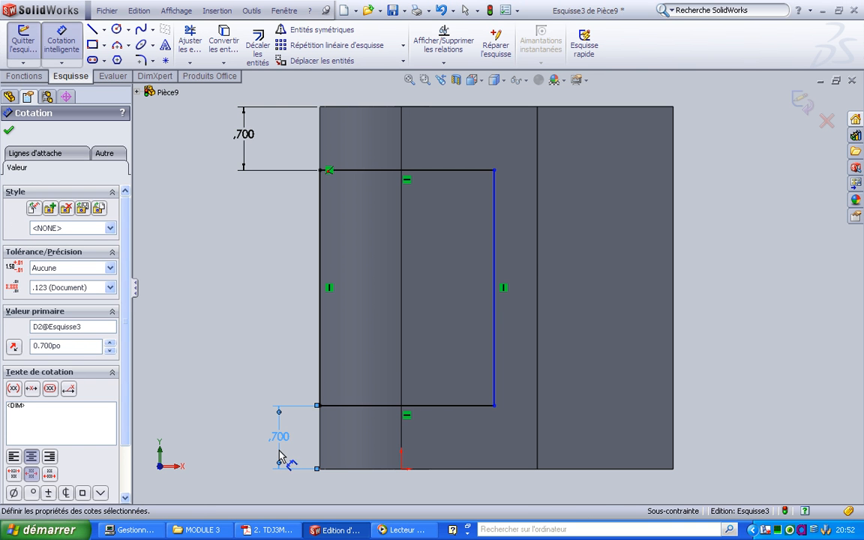
Step: Dimension the distance from the rectangle's inner vertical side to the step edge of the block as 0.4 in
{"action": "left_click", "coordinate": [494, 261]}
{"action": "left_click", "coordinate": [538, 252]}
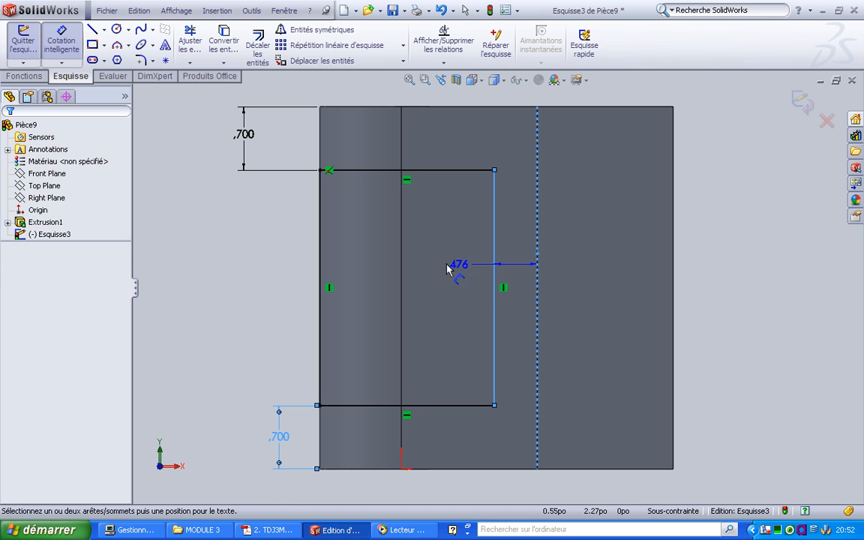
{"action": "left_click", "coordinate": [435, 294]}
{"action": "type", "text": ".4"}
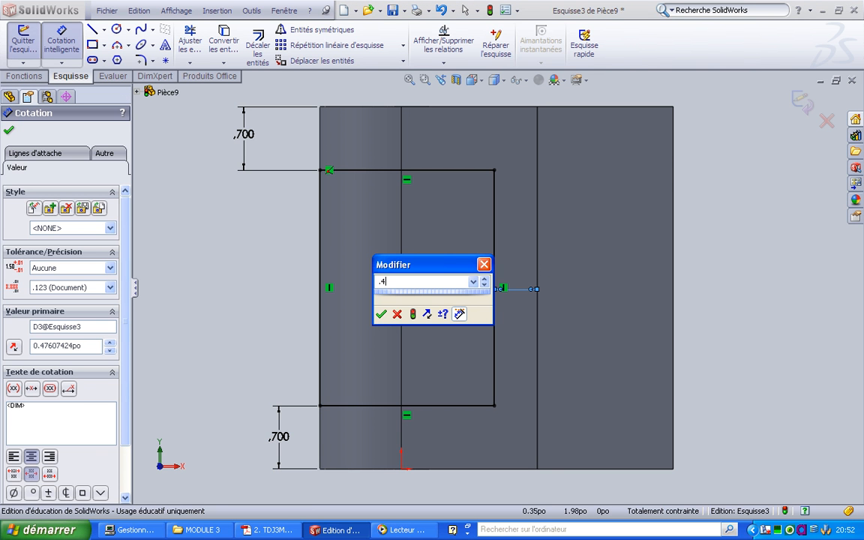
{"action": "key", "text": "Return"}
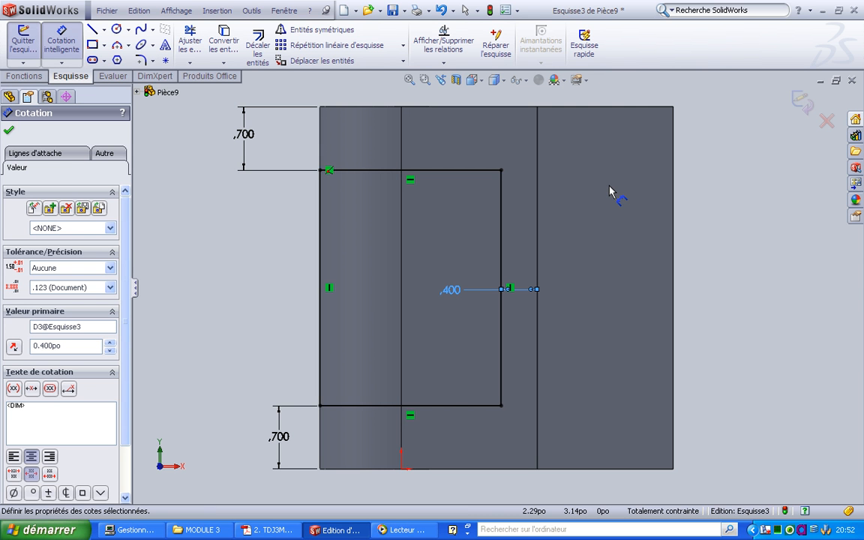
Step: Round the rectangle's two inner corners with 0.2 in sketch fillets
{"action": "left_click", "coordinate": [141, 61]}
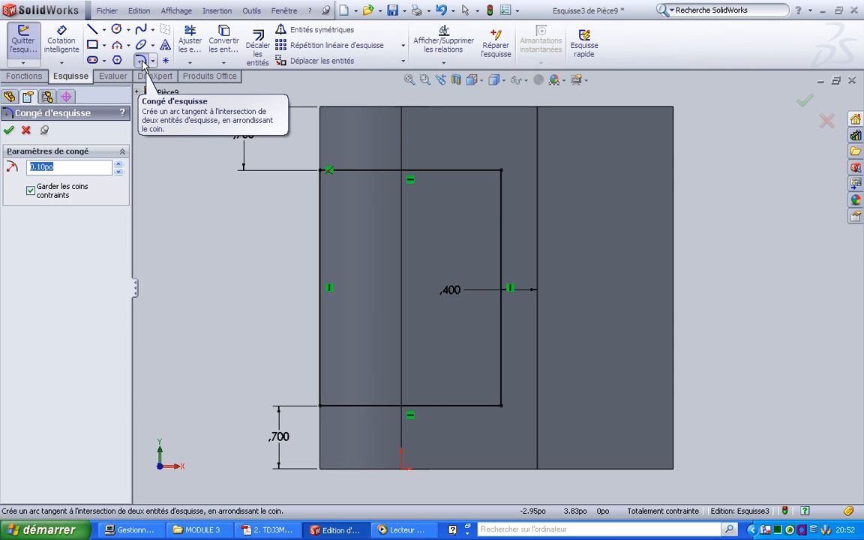
{"action": "type", "text": ".2<"}
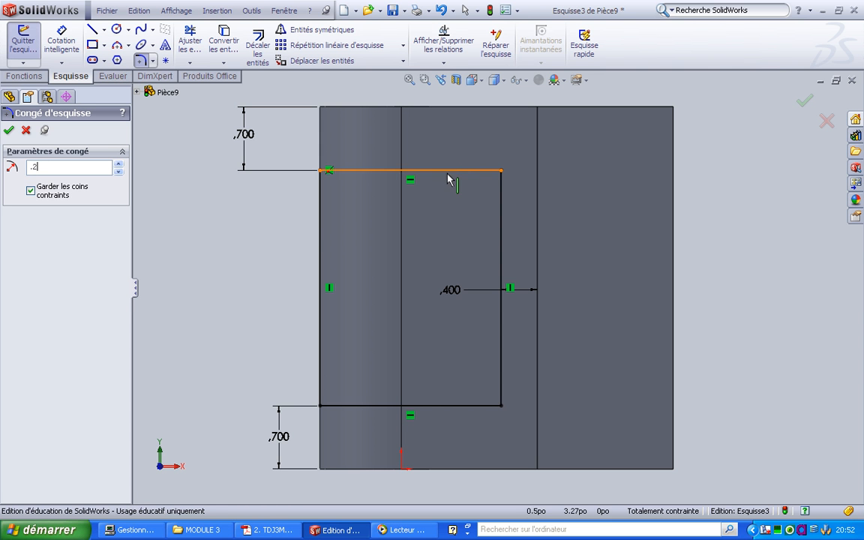
{"action": "left_click", "coordinate": [502, 171]}
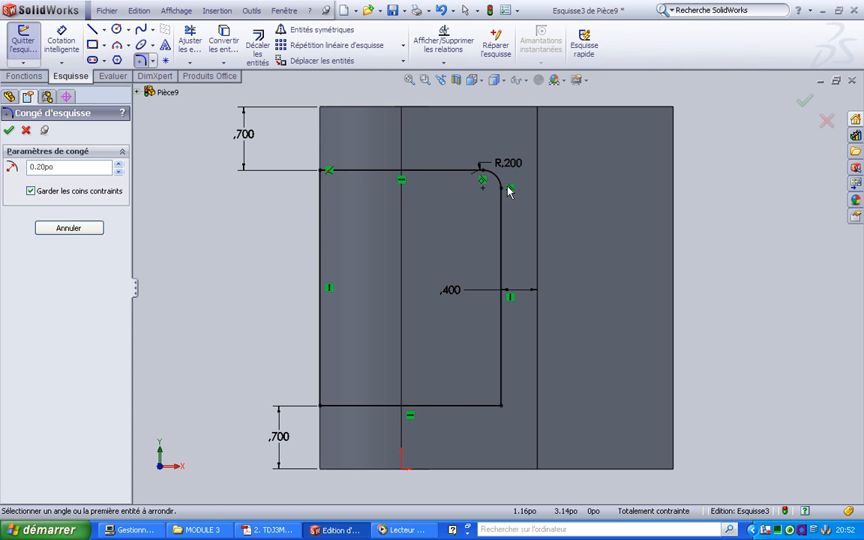
{"action": "left_click", "coordinate": [501, 406]}
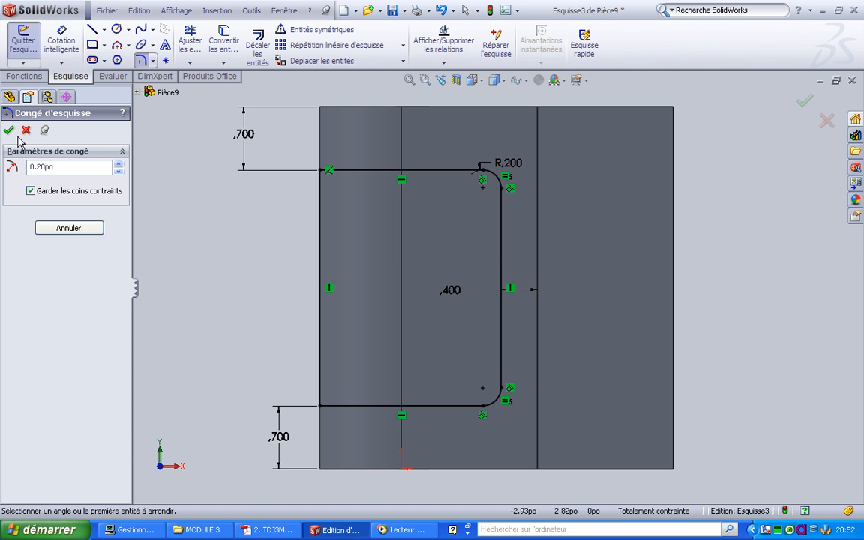
{"action": "left_click", "coordinate": [35, 77]}
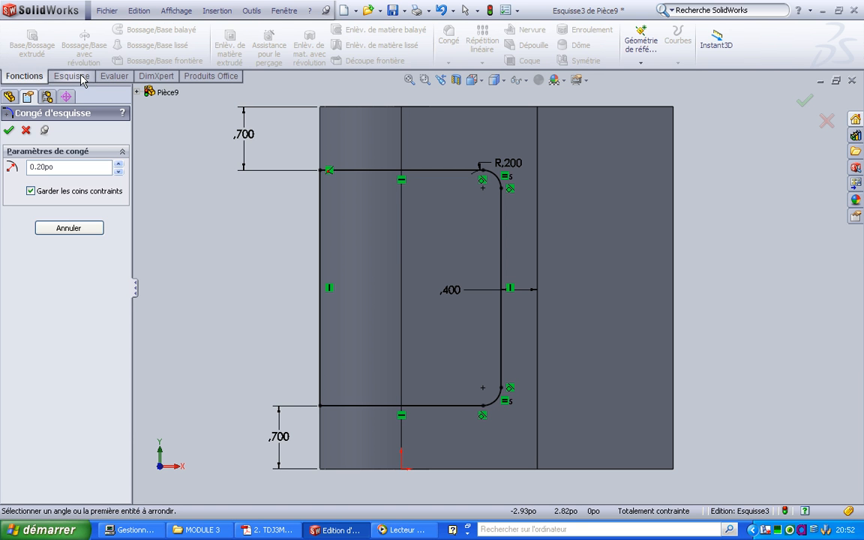
Step: Cut the filleted opening sketch through all of the block to separate the two lugs
{"action": "key", "text": "Escape"}
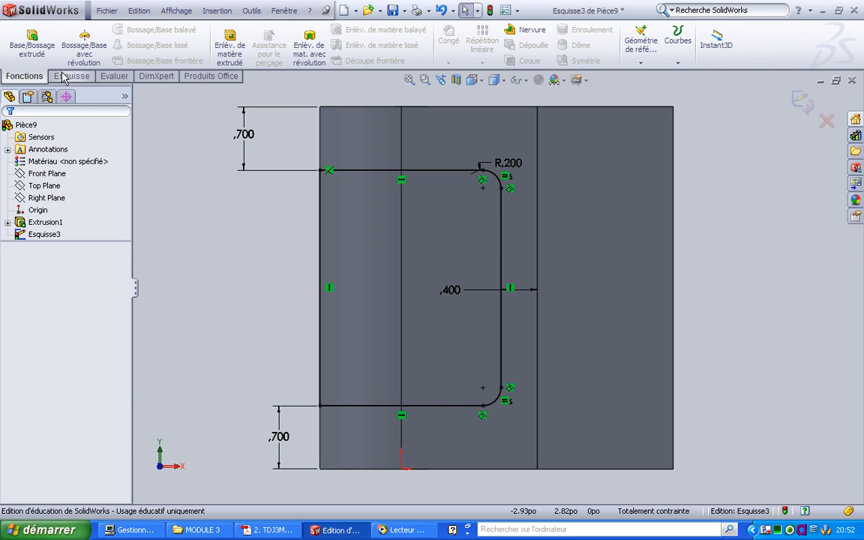
{"action": "left_click", "coordinate": [230, 49]}
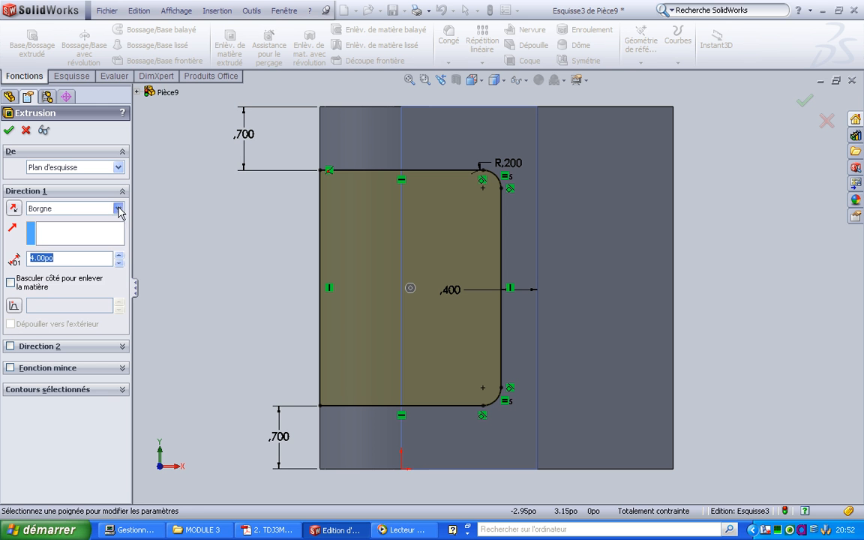
{"action": "left_click", "coordinate": [118, 210]}
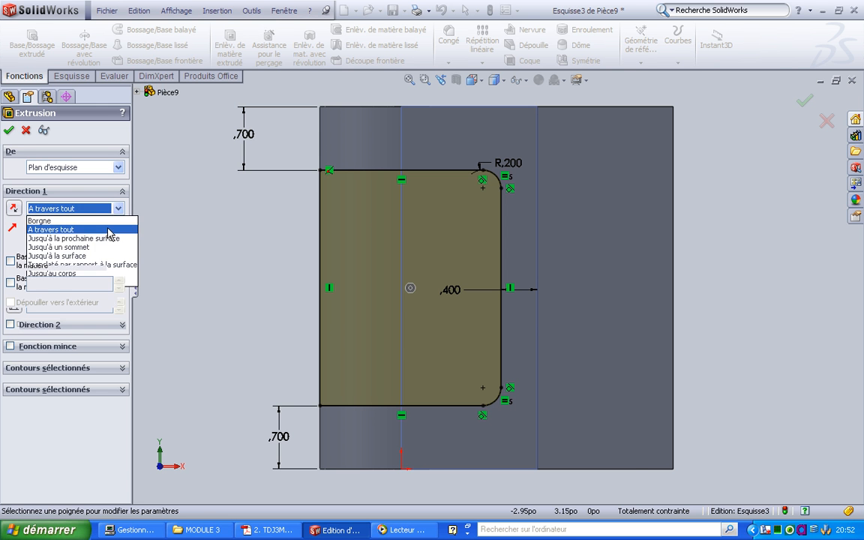
{"action": "left_click", "coordinate": [89, 229]}
{"action": "left_click", "coordinate": [8, 131]}
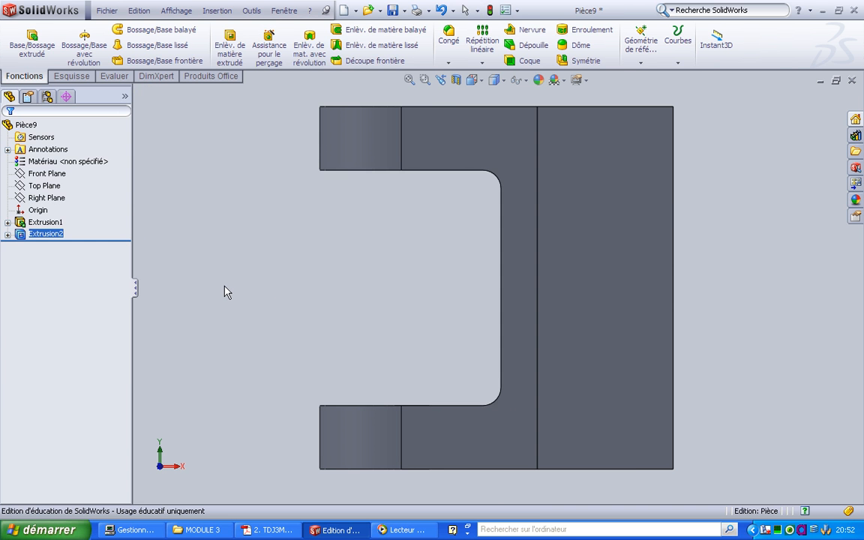
Step: Check the Hinge Fixture drawing in Adobe Reader and start a sketch in SolidWorks on the flange's flat face beside the step edge
{"action": "middle_click_drag", "start_coordinate": [225, 286], "coordinate": [302, 353]}
{"action": "scroll", "coordinate": [302, 353], "scroll_direction": "up", "scroll_amount": 5}
{"action": "middle_click_drag", "start_coordinate": [558, 388], "coordinate": [540, 398]}
{"action": "left_click", "coordinate": [269, 534]}
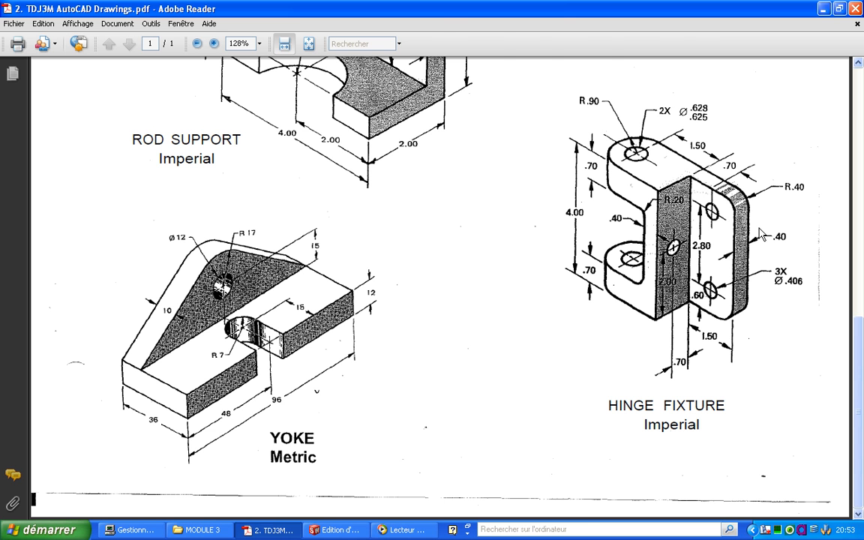
{"action": "left_click", "coordinate": [335, 530]}
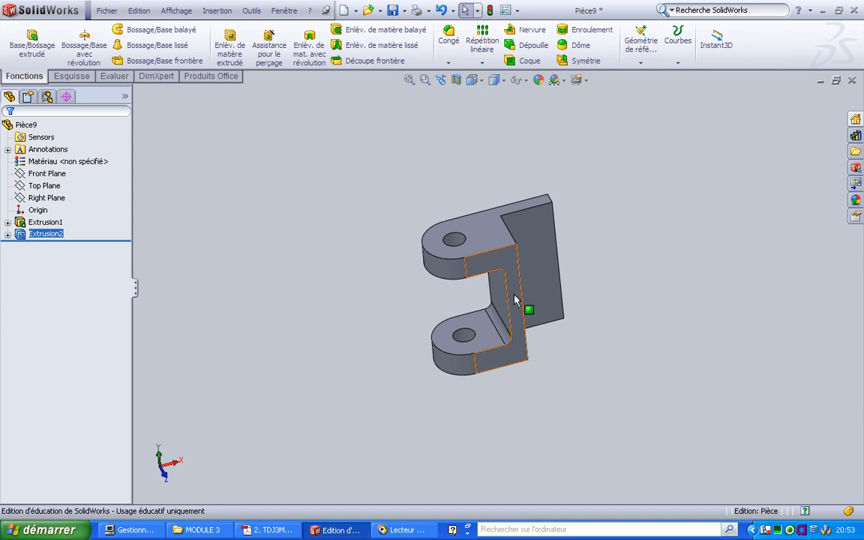
{"action": "left_click", "coordinate": [540, 287]}
{"action": "left_click", "coordinate": [639, 293]}
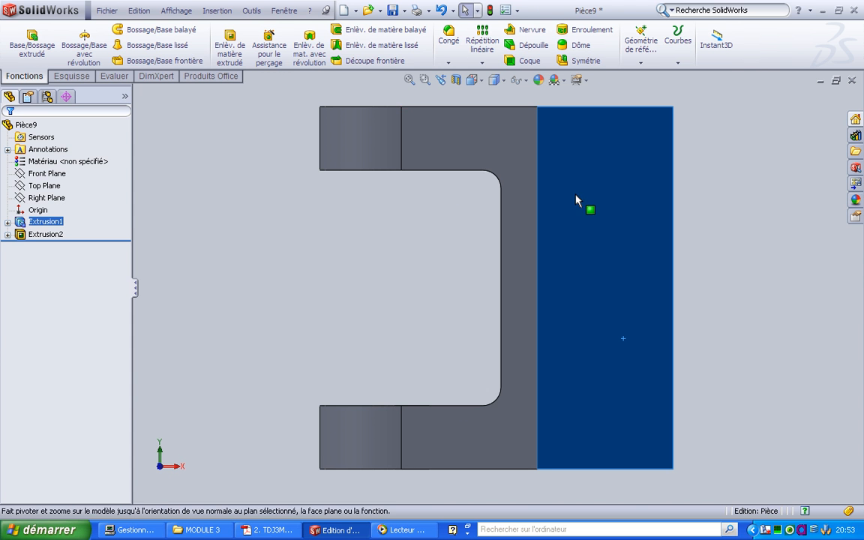
{"action": "left_click", "coordinate": [663, 187]}
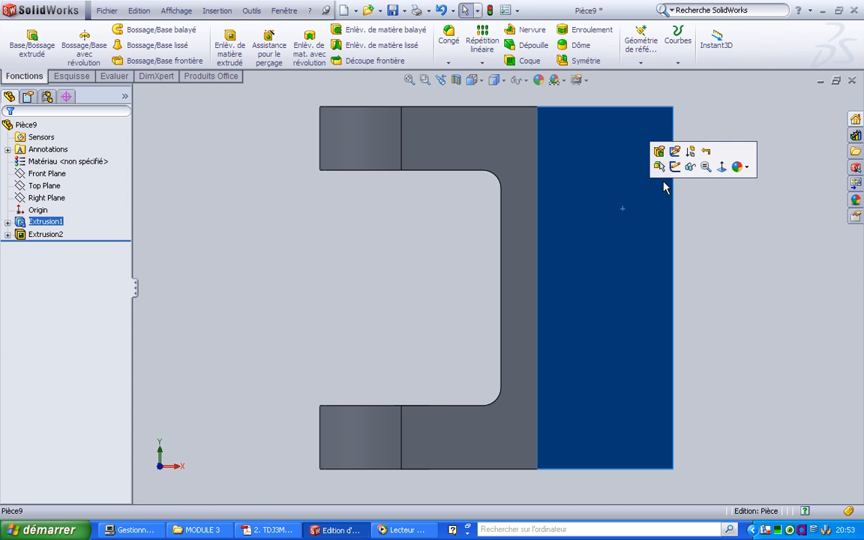
{"action": "left_click", "coordinate": [675, 167]}
Step: Sketch a vertical construction line over the flange's full height, from top edge to bottom edge, about 0.57 in from the step edge
{"action": "left_click", "coordinate": [103, 29]}
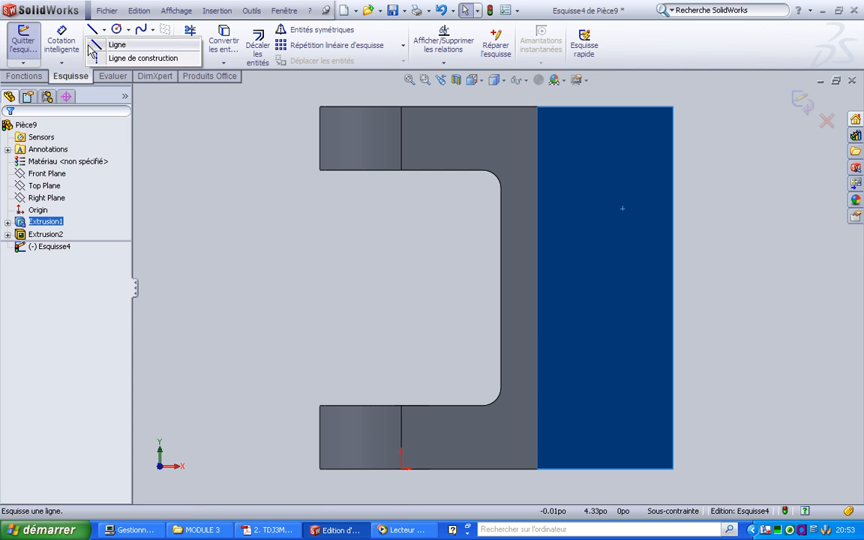
{"action": "left_click", "coordinate": [91, 57]}
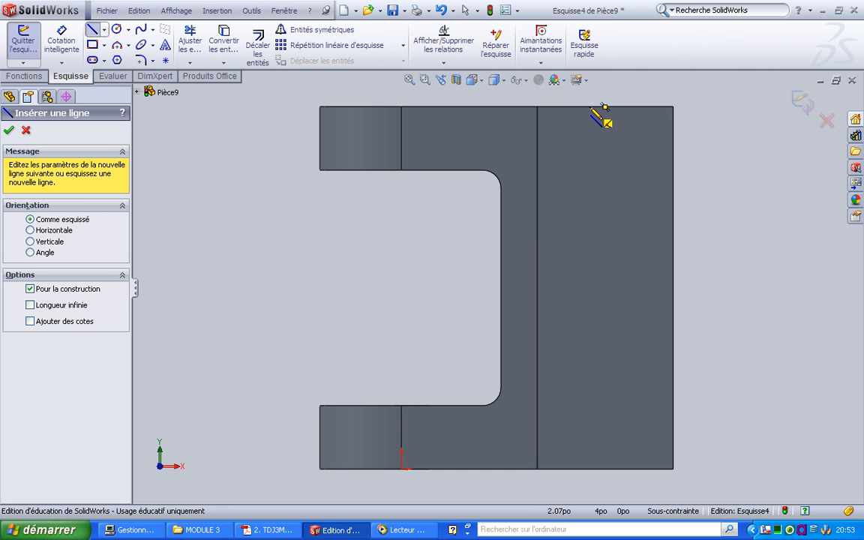
{"action": "left_click", "coordinate": [589, 108]}
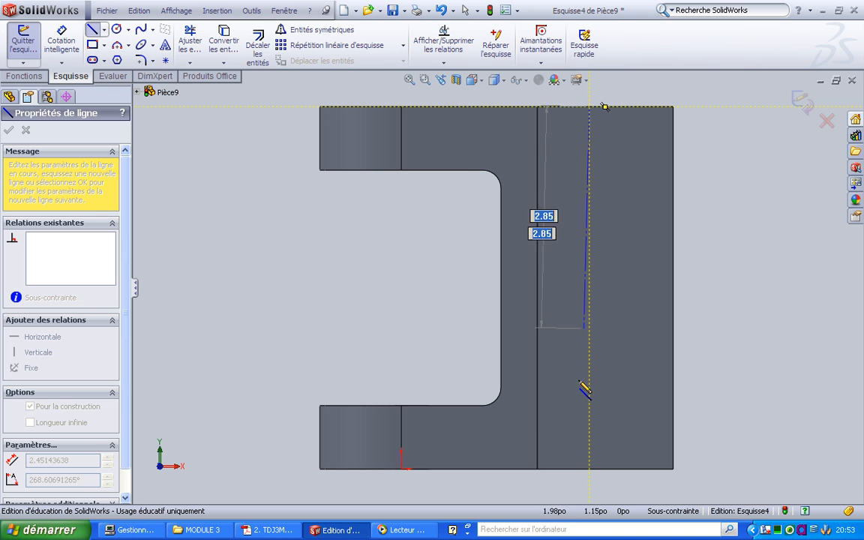
{"action": "left_click", "coordinate": [590, 470]}
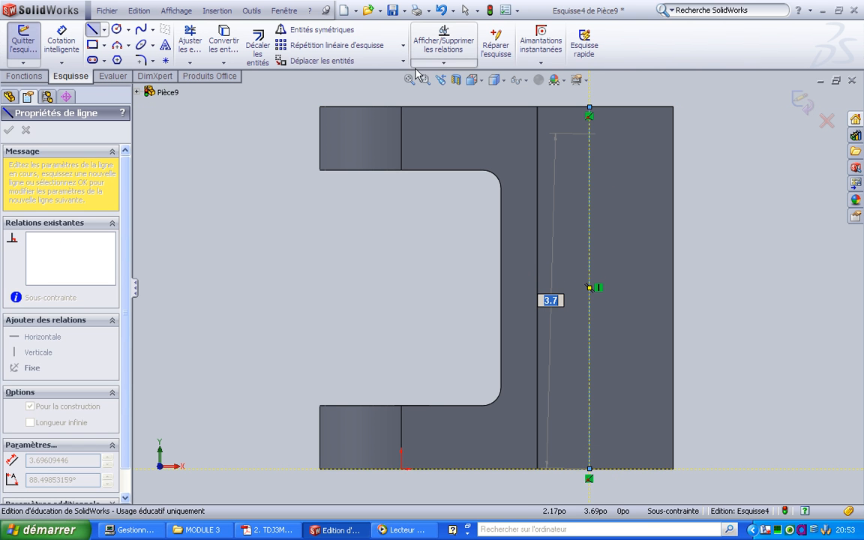
Step: Dimension the distance from the construction line to the step edge as 0.7 in
{"action": "left_click", "coordinate": [61, 39]}
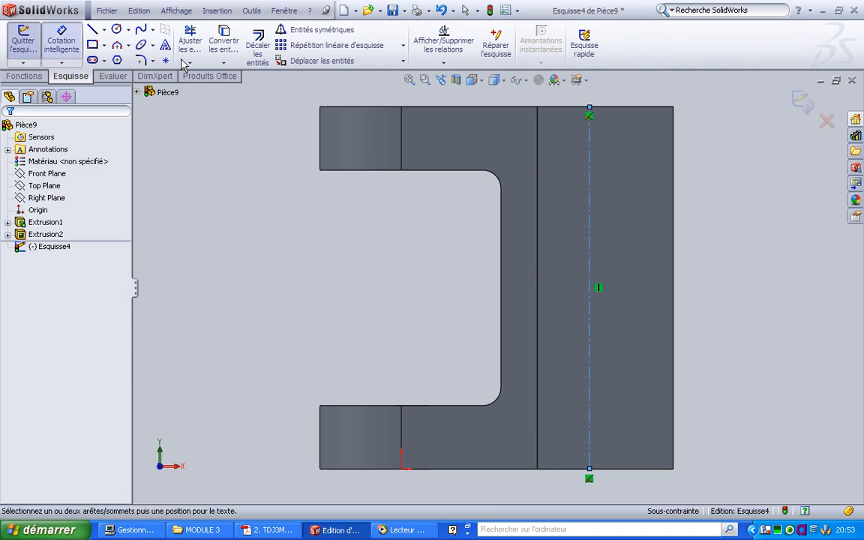
{"action": "left_click", "coordinate": [590, 171]}
{"action": "left_click", "coordinate": [537, 162]}
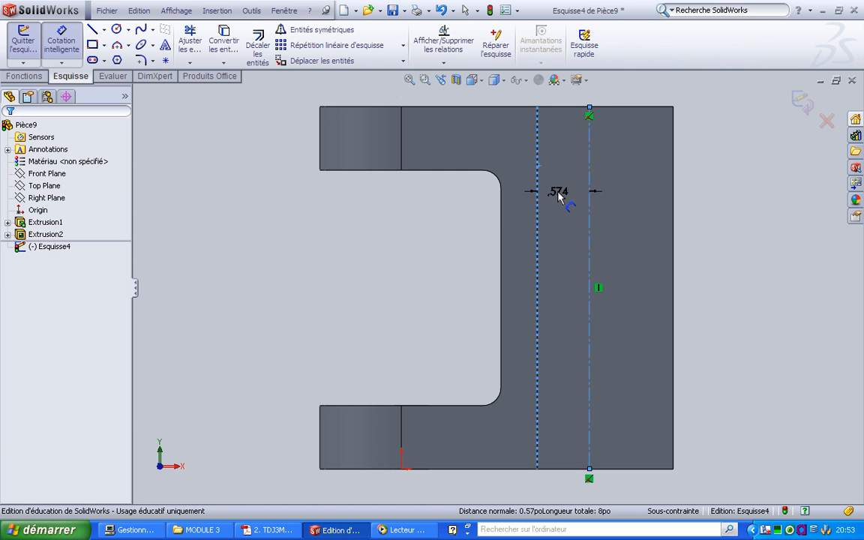
{"action": "left_click", "coordinate": [562, 187]}
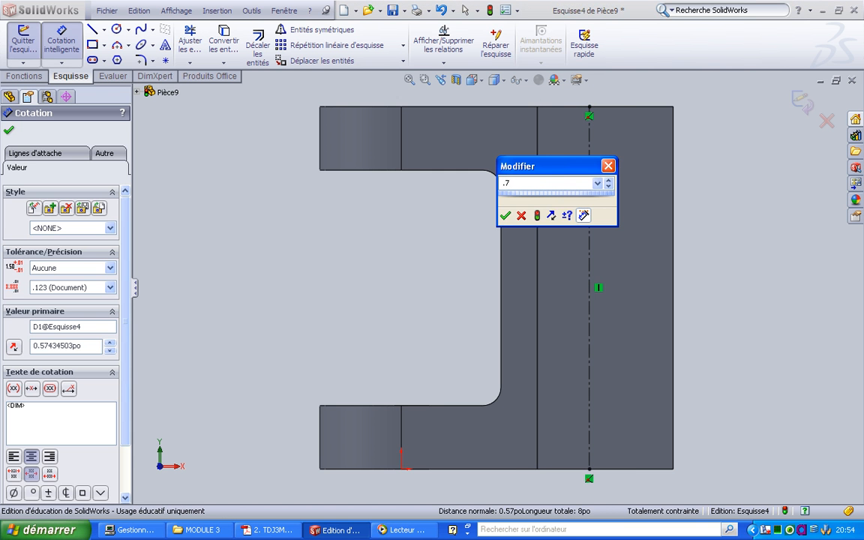
{"action": "type", "text": ".7"}
{"action": "key", "text": "Return"}
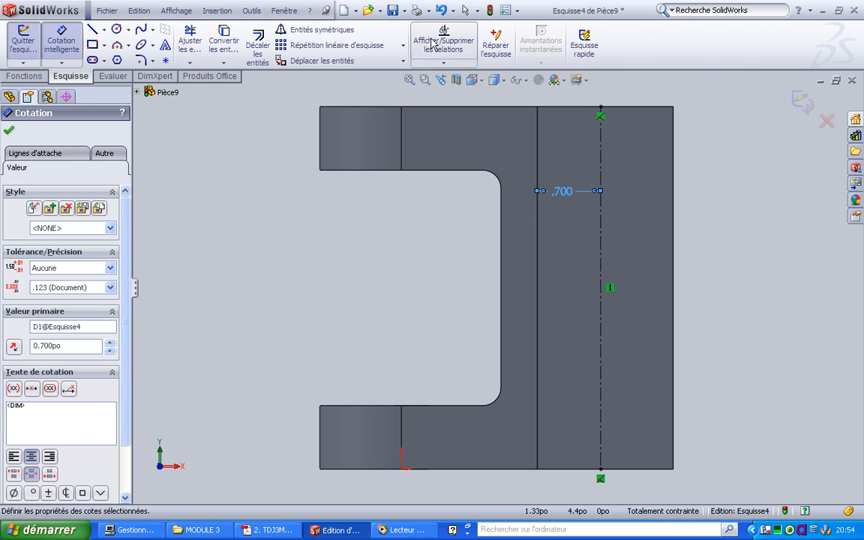
Step: Sketch two circles centred on the construction line, about 0.47 in diameter near its upper end and about 0.75 in near its lower end
{"action": "left_click", "coordinate": [117, 29]}
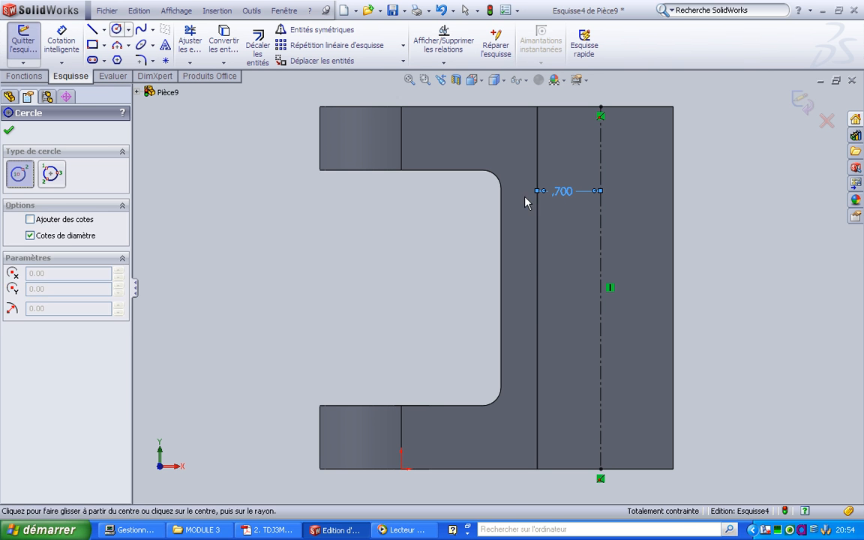
{"action": "left_click", "coordinate": [601, 158]}
{"action": "left_click", "coordinate": [613, 174]}
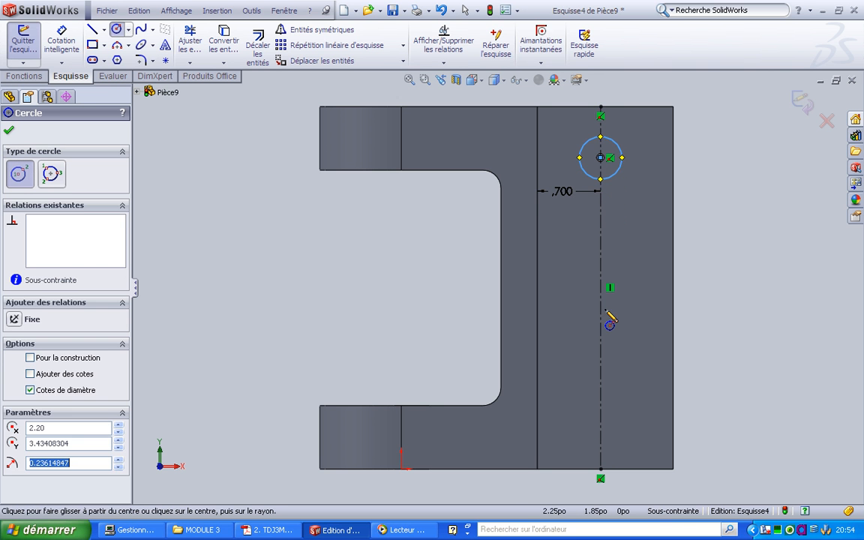
{"action": "left_click", "coordinate": [601, 392]}
{"action": "left_click", "coordinate": [572, 382]}
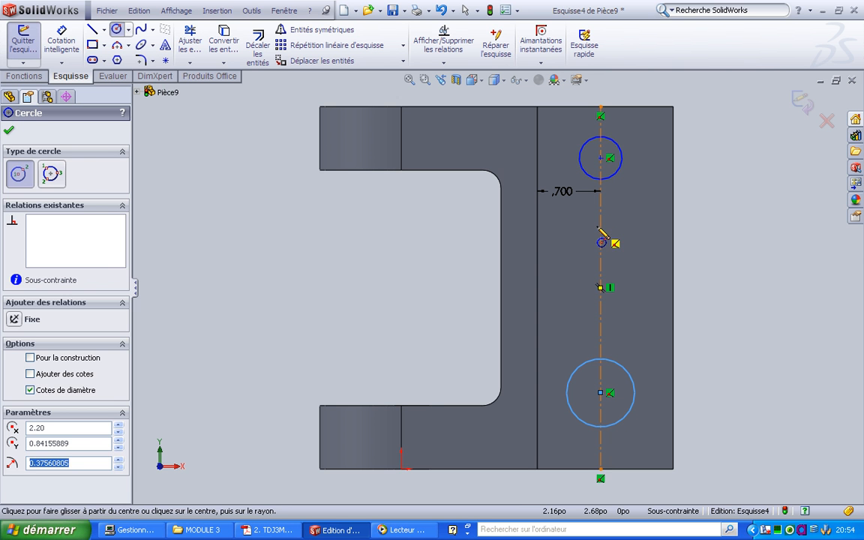
{"action": "key", "text": "Escape"}
Step: Add an equal relation between the two circles on the flange
{"action": "left_click", "coordinate": [617, 174]}
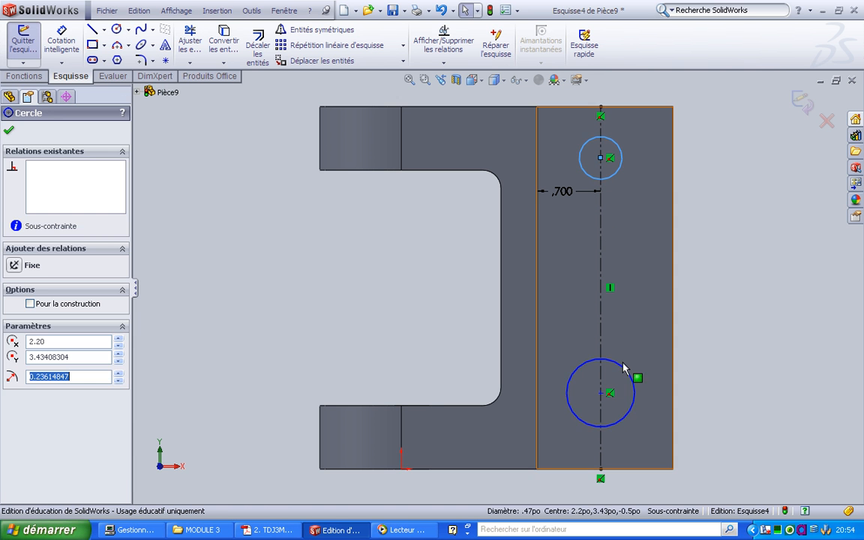
{"action": "left_click", "coordinate": [625, 369], "text": "ctrl"}
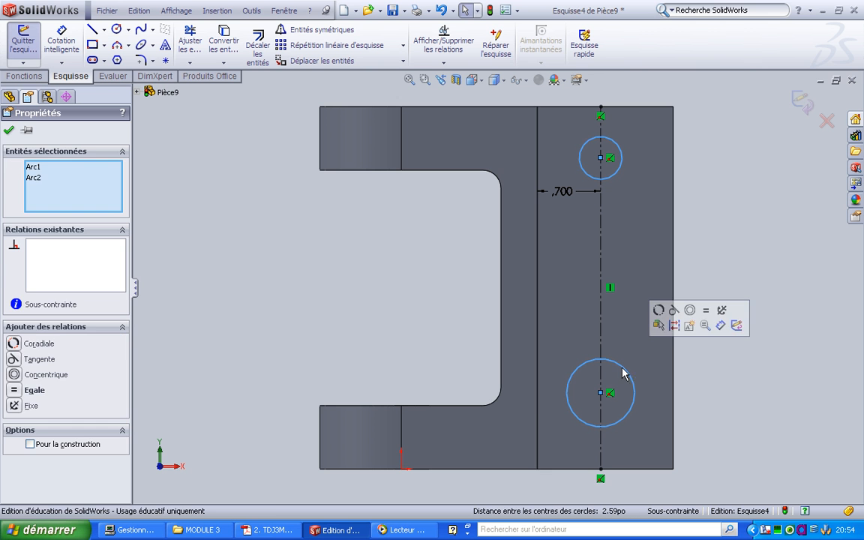
{"action": "left_click", "coordinate": [707, 310]}
Step: Dimension the upper circle's diameter as 0.406 in
{"action": "left_click", "coordinate": [61, 41]}
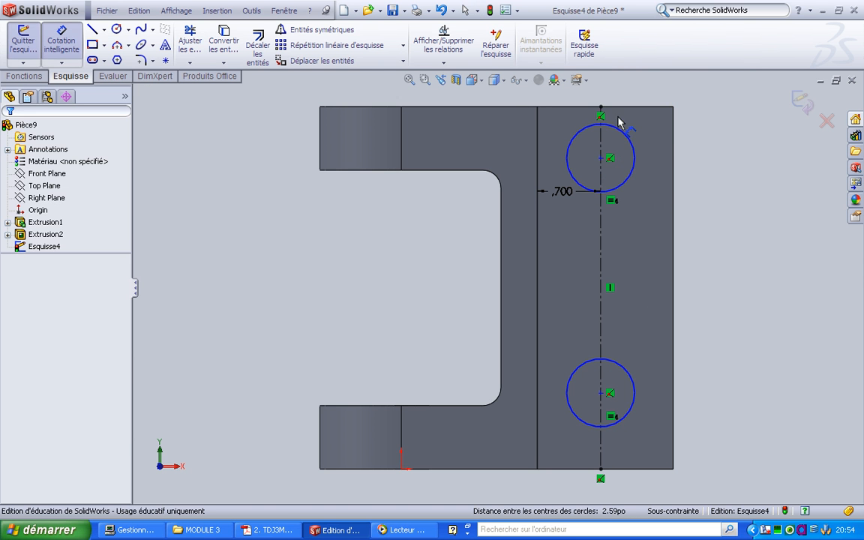
{"action": "left_click", "coordinate": [638, 156]}
{"action": "left_click", "coordinate": [741, 164]}
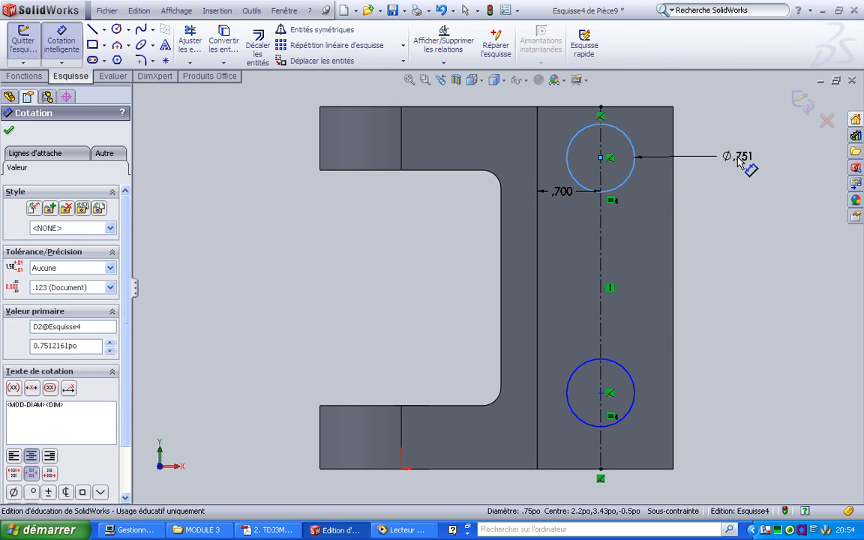
{"action": "left_click", "coordinate": [739, 161]}
{"action": "type", "text": "."}
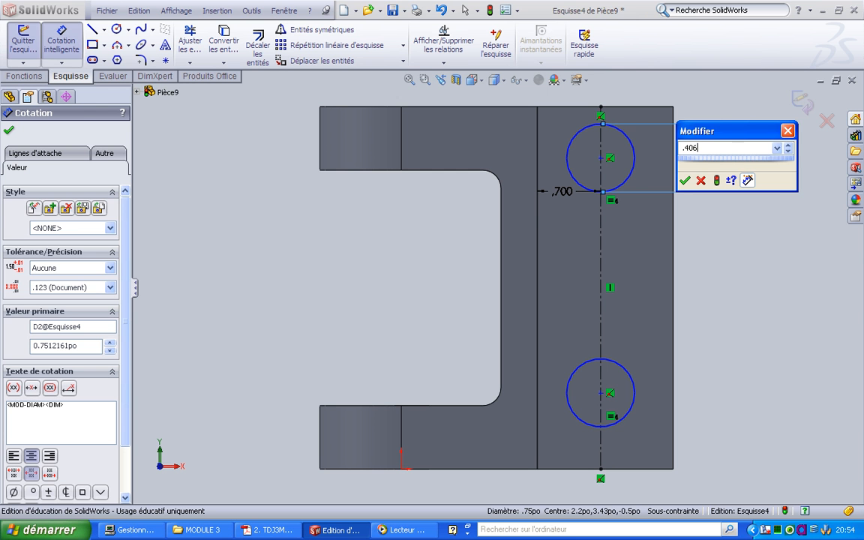
{"action": "type", "text": "406"}
{"action": "key", "text": "Return"}
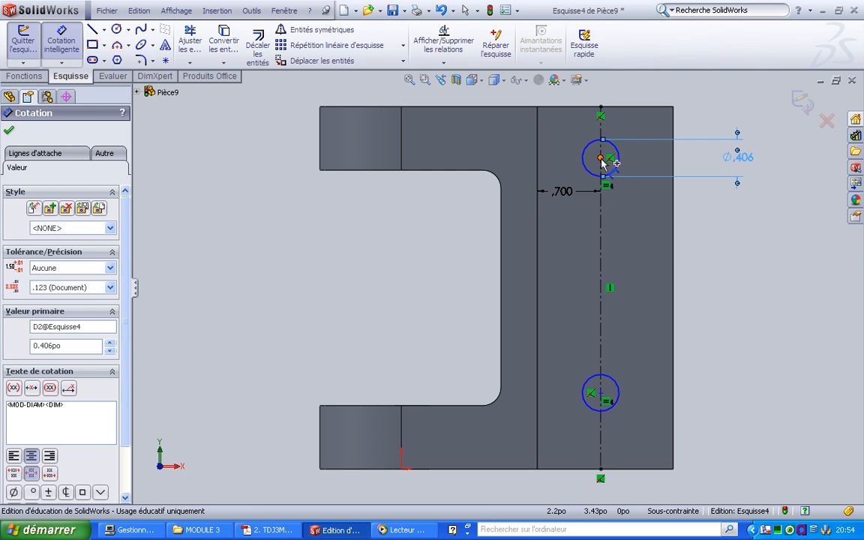
Step: Dimension the vertical distance between the two circle centres as 2.8 in
{"action": "left_click", "coordinate": [601, 159]}
{"action": "left_click", "coordinate": [601, 392]}
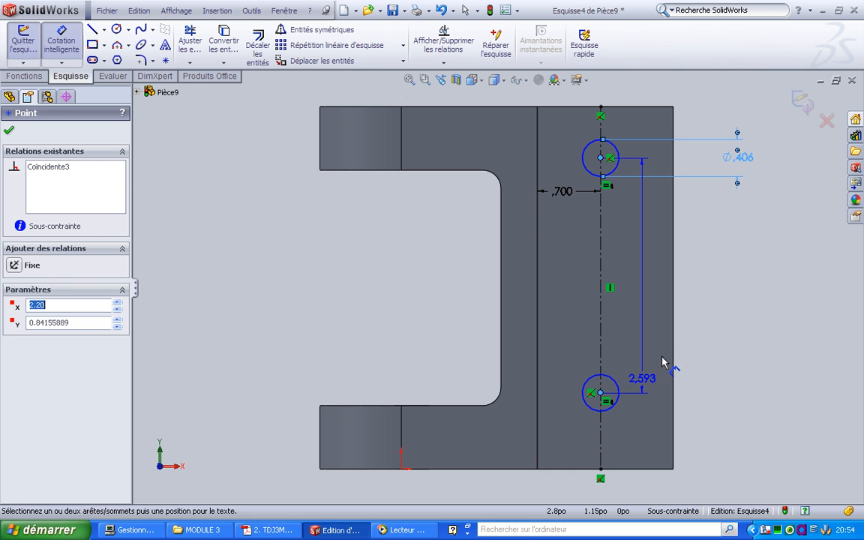
{"action": "left_click", "coordinate": [645, 308]}
{"action": "type", "text": "2.8"}
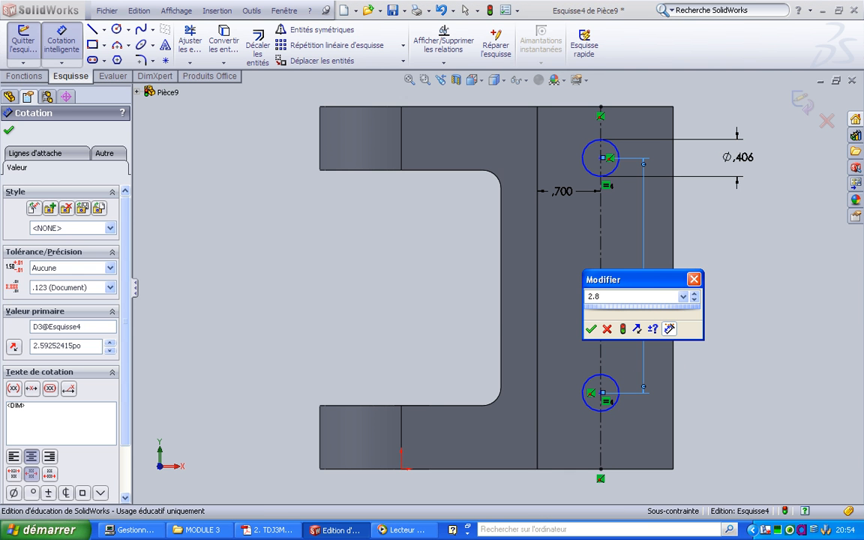
{"action": "key", "text": "Return"}
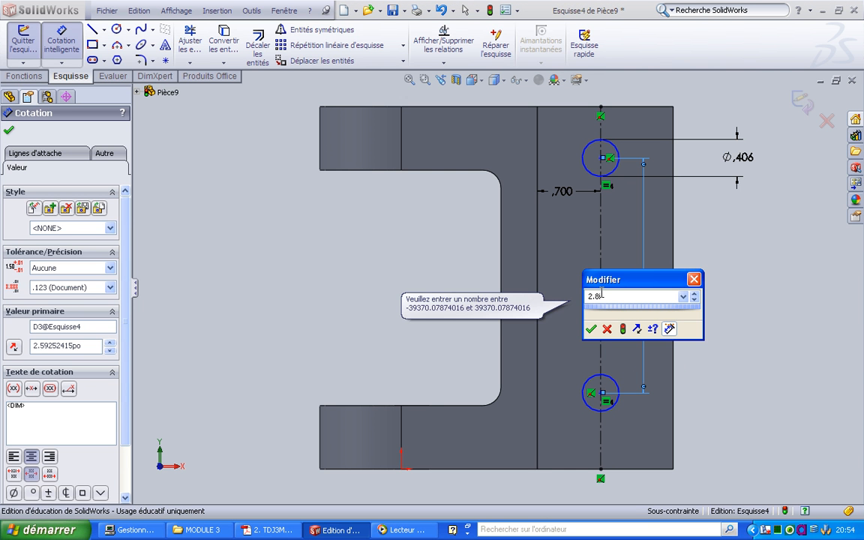
{"action": "key", "text": "Return"}
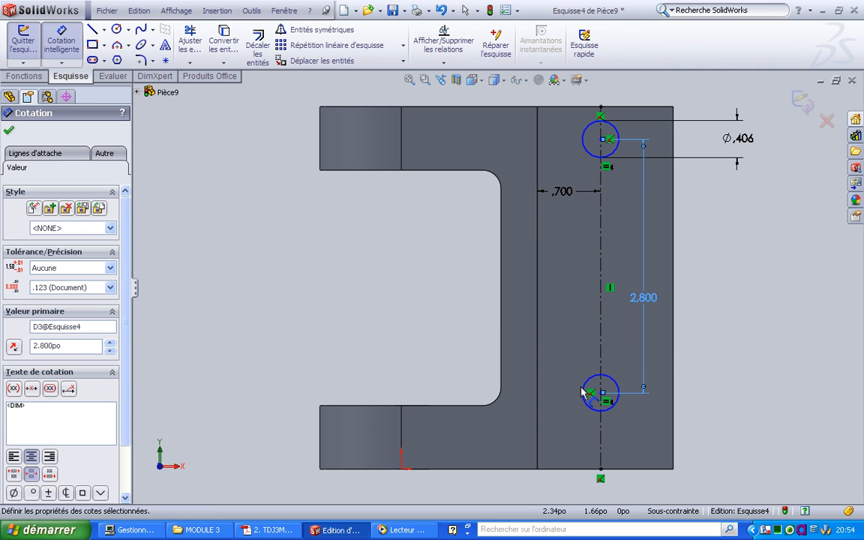
Step: Switch to Adobe Reader and check the flange hole positions on the Hinge Fixture drawing
{"action": "left_click", "coordinate": [266, 529]}
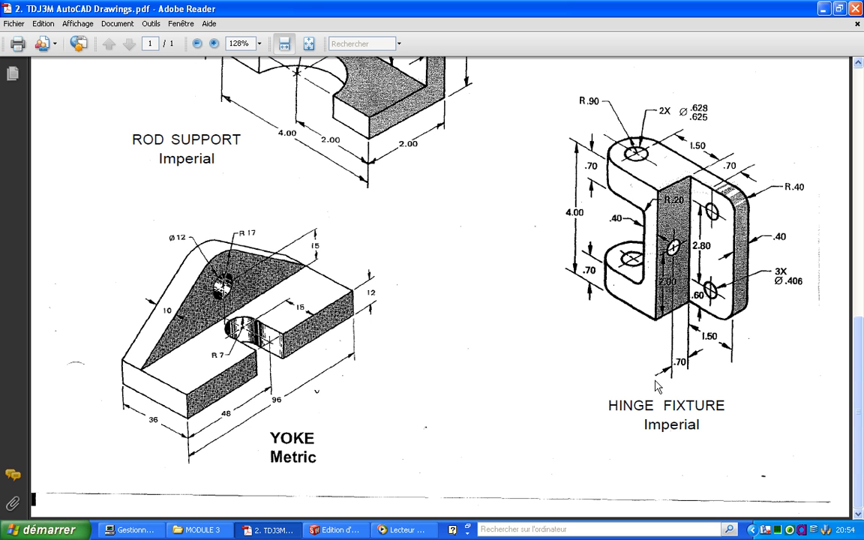